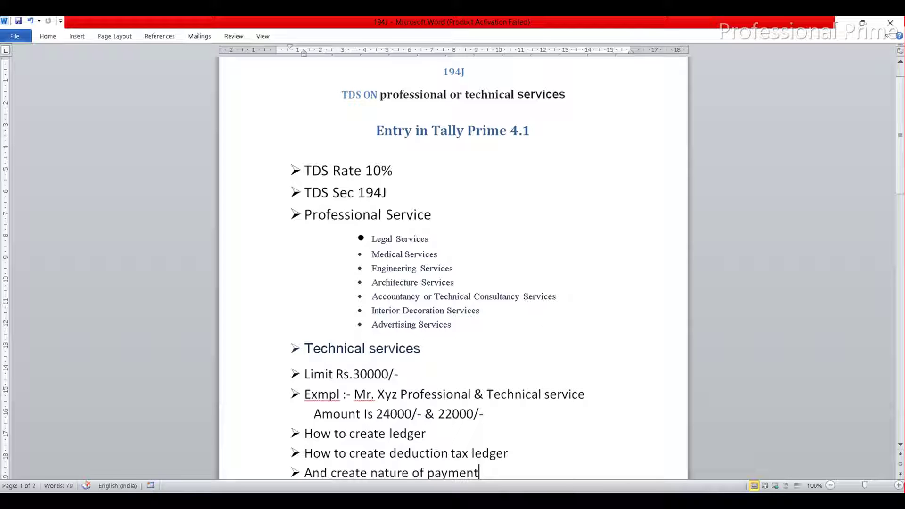
- Switch to TallyPrime and start a new ledger named Mr Xyz
left_click(570, 500)
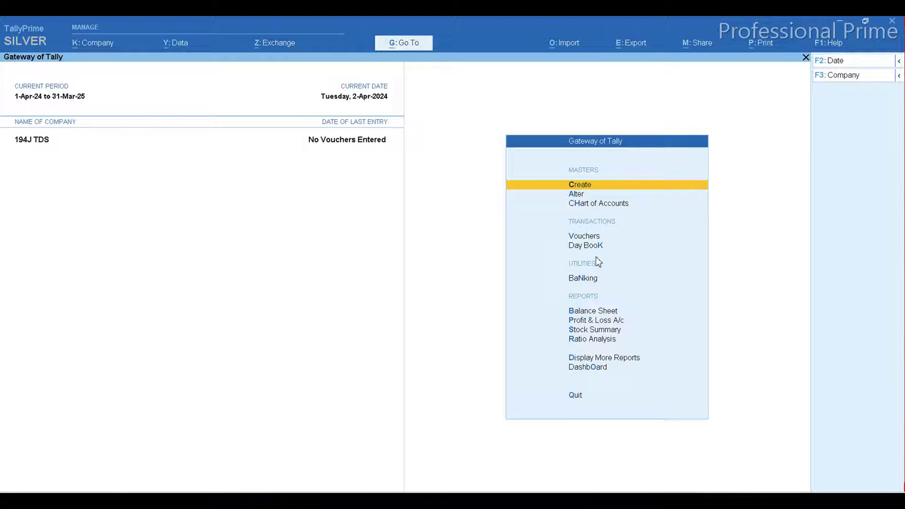
key("Return")
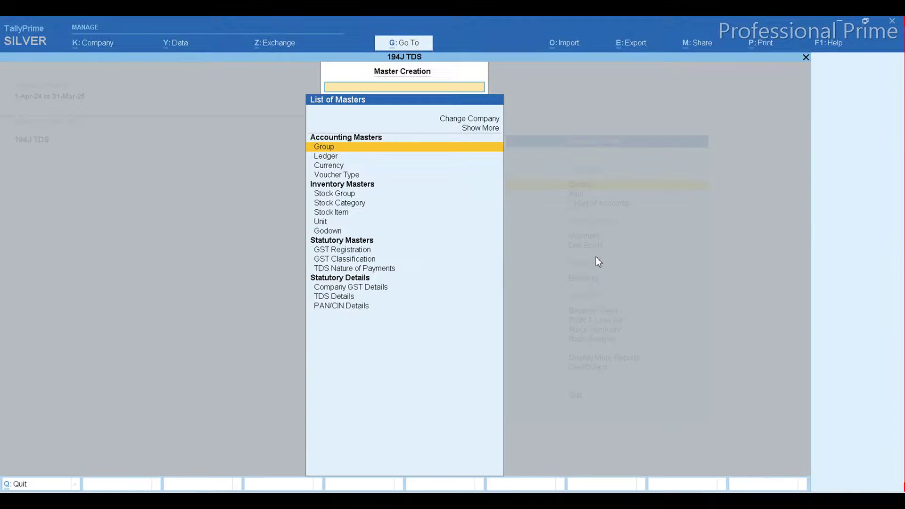
key("Down")
key("Return")
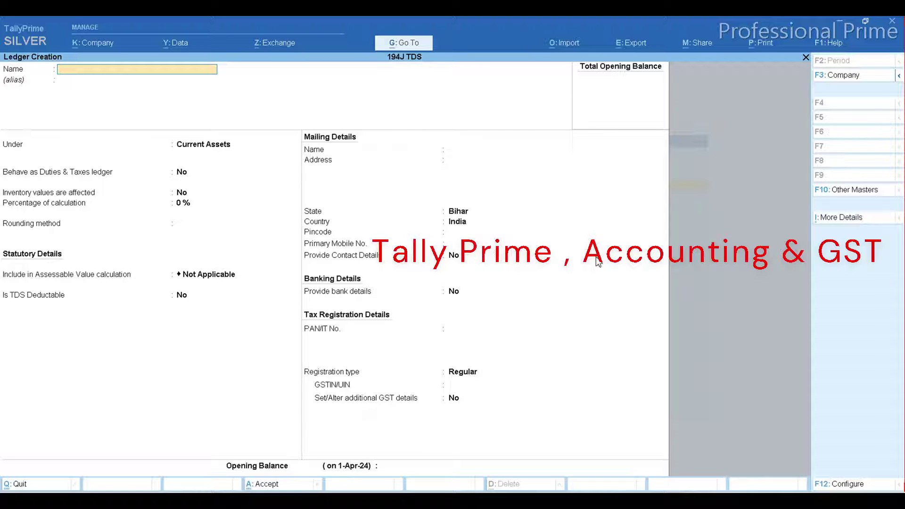
type("M")
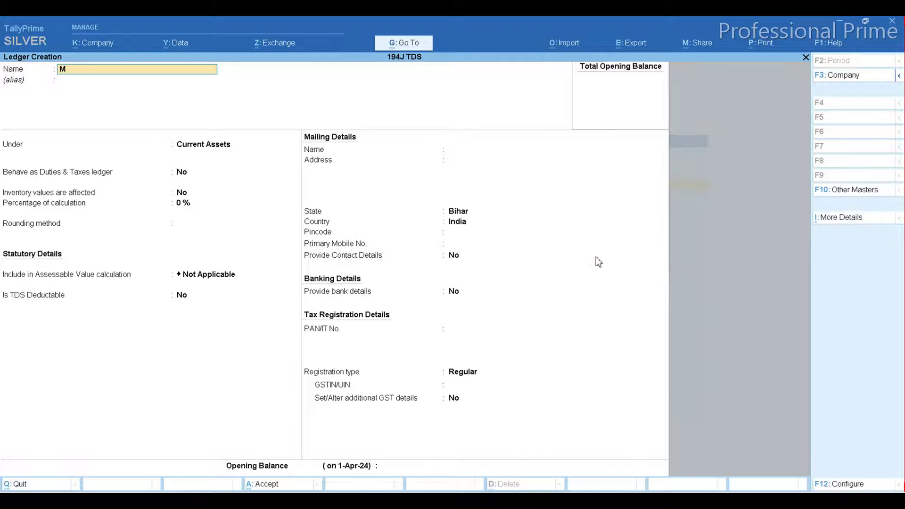
type("r Xyz")
key("Return")
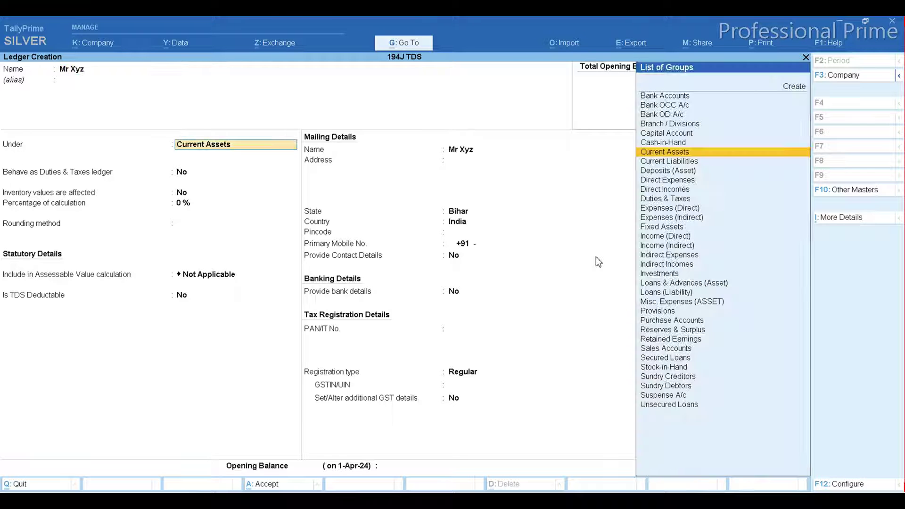
- Place the ledger under Sundry Creditors and accept the default credit period, credit-days check and inventory settings
type("Sun")
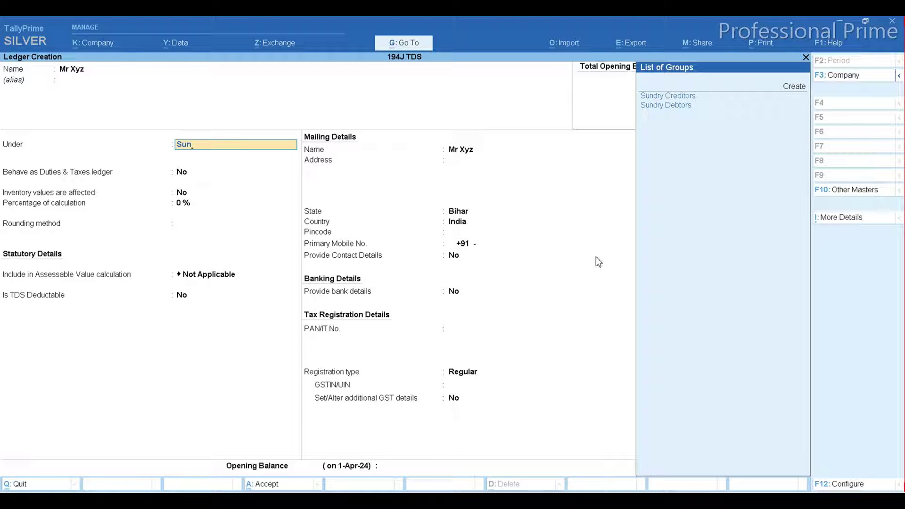
key("Return")
key("Return")
key("Return")
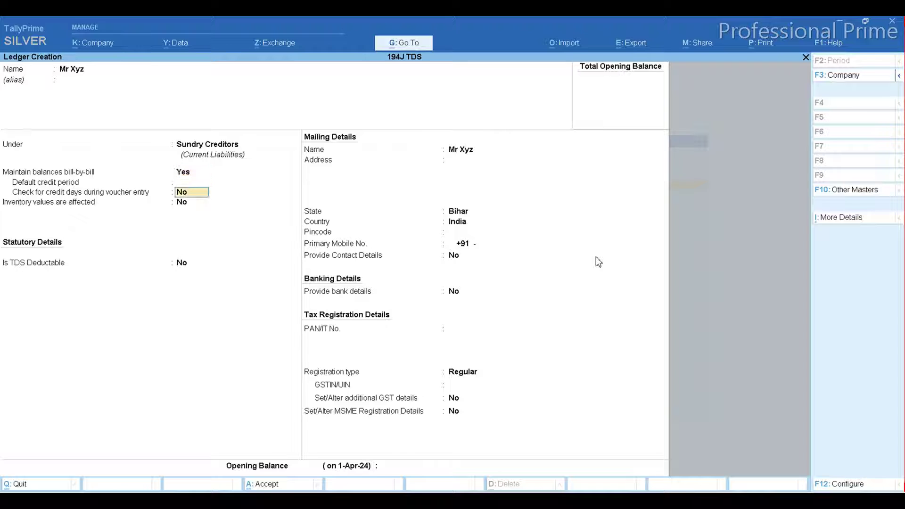
key("Return")
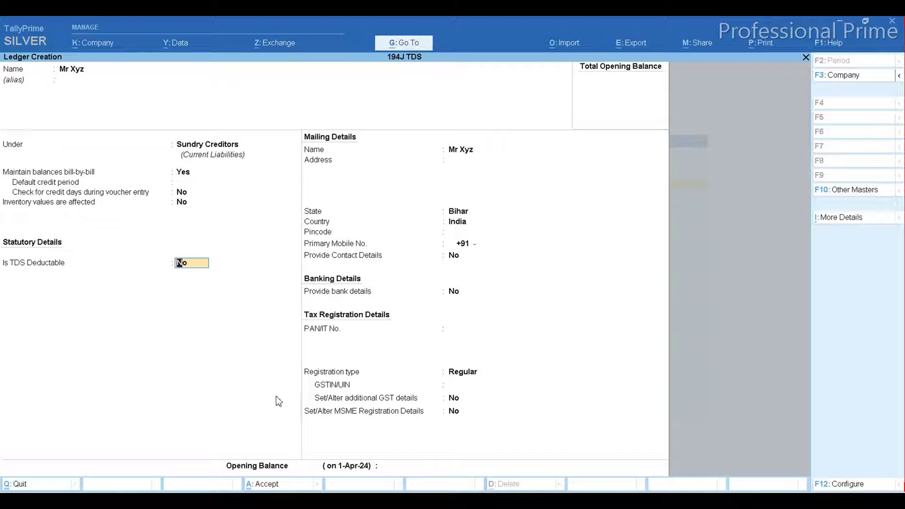
- Make the ledger TDS deductible and set its deductee type to Individual - Resident
key("y")
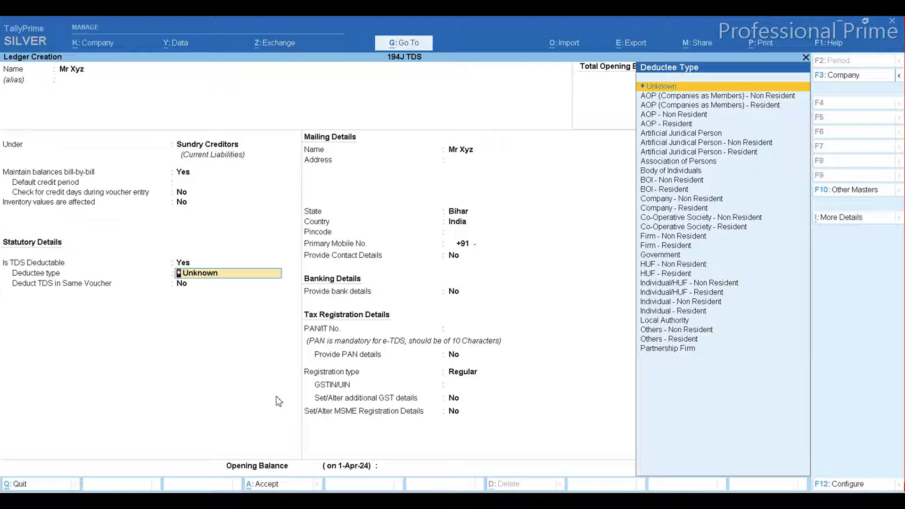
key("Down")
key("Down")
key("Down")
key("Down")
key("Down")
key("Down")
key("Down")
key("Down")
key("Down")
key("Down")
key("Down")
key("Down")
key("Down")
key("Down")
key("Down")
key("Down")
key("Down")
key("Down")
key("Down")
key("Down")
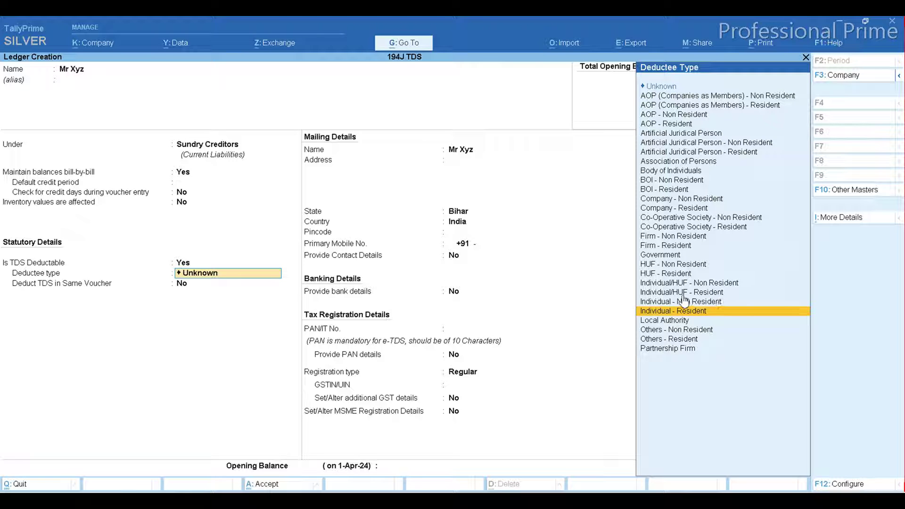
left_click(710, 313)
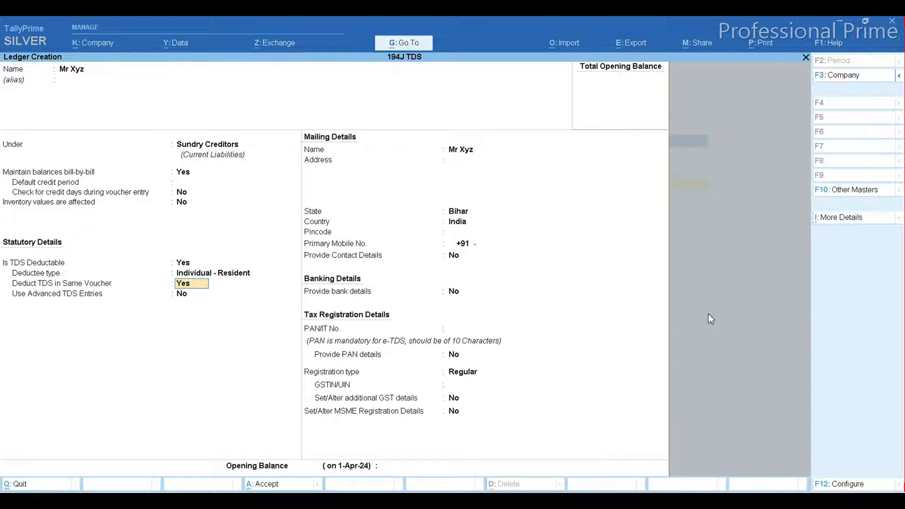
- Enable TDS deduction in the same voucher and start a nature of payment named 194J TDS with section 194J and payment code 194
key("Return")
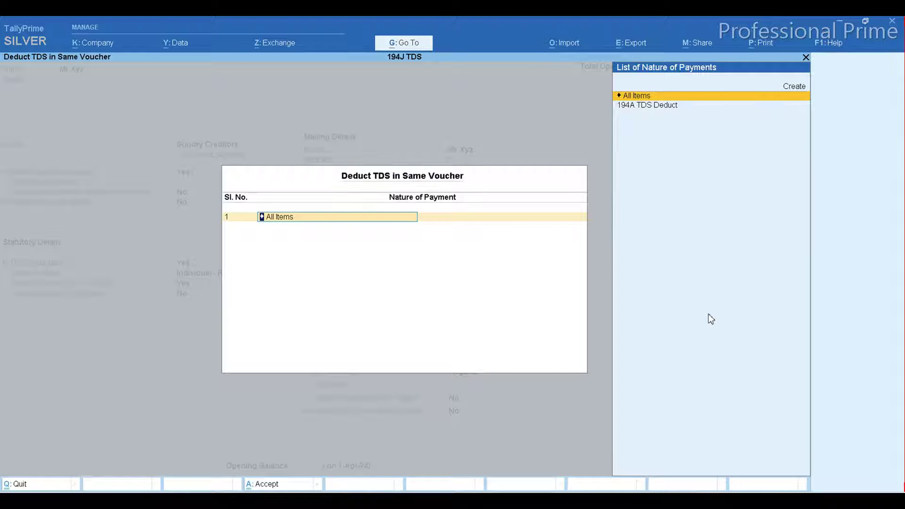
key("Up")
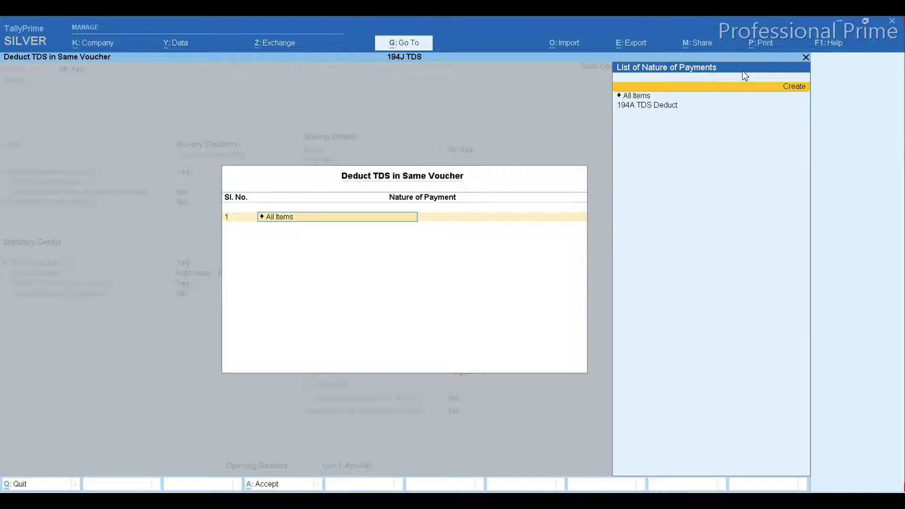
key("Return")
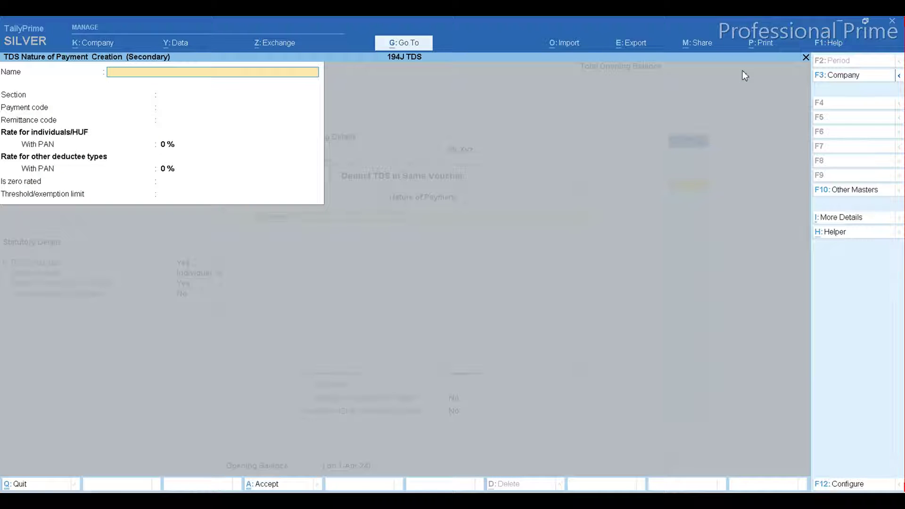
type("194J TDS")
key("Return")
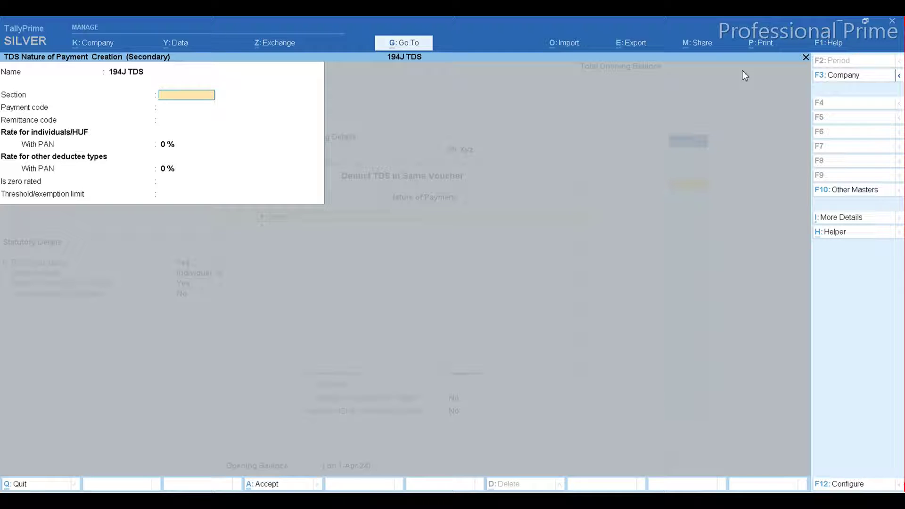
type("194J")
key("Return")
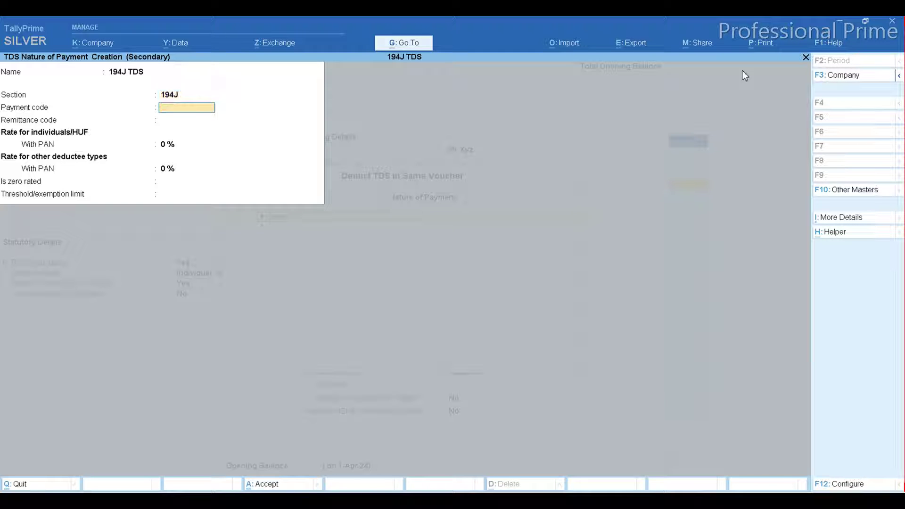
key("Return")
key("Return")
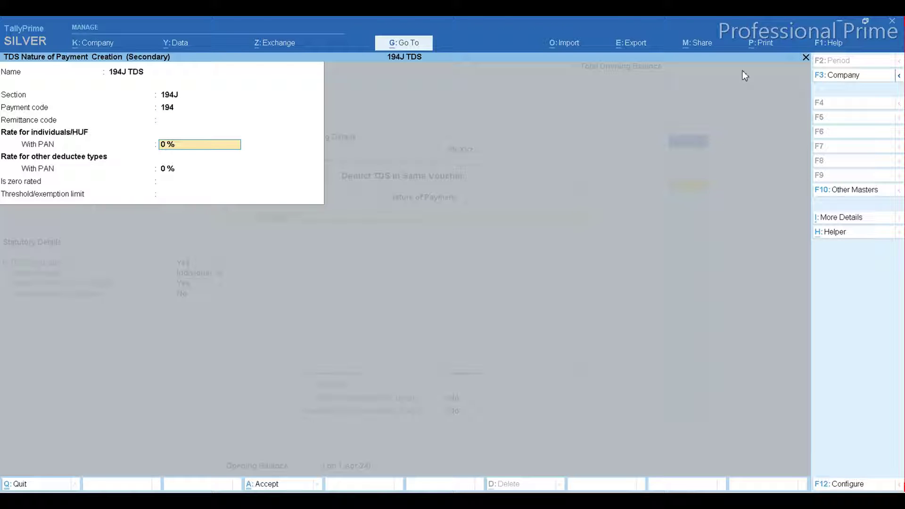
- Set both with-PAN rates to 10 % and the threshold limit to 30000, then save the nature of payment and finish its list
type("10")
key("Return")
key("Return")
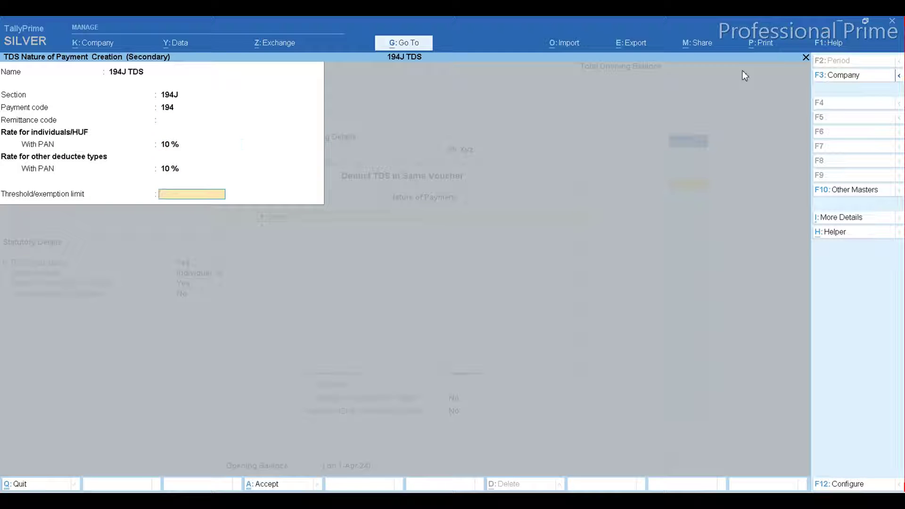
type("30000")
key("Return")
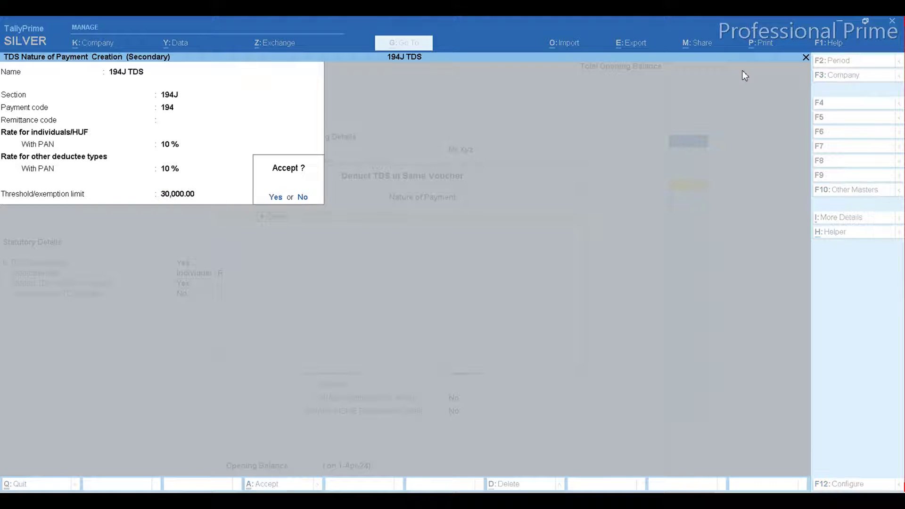
key("Return")
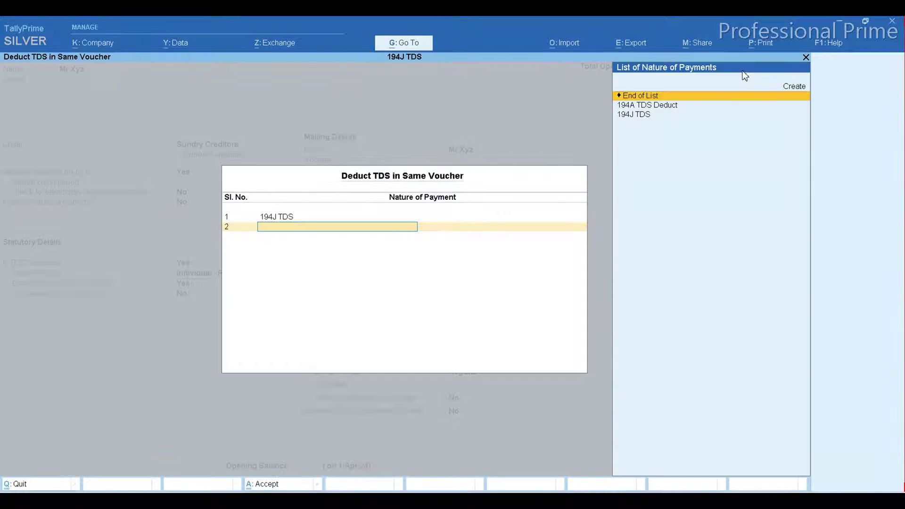
key("Return")
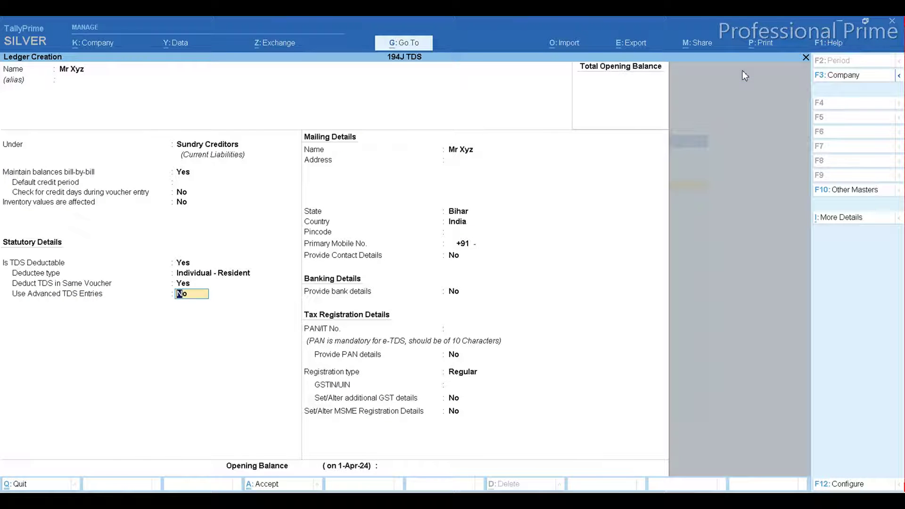
- Enable advanced TDS entries with Ignore Income Tax Exemption Limit as Not Applicable and Zero / Lower Deduction as No, and save the ledger
key("y")
key("Return")
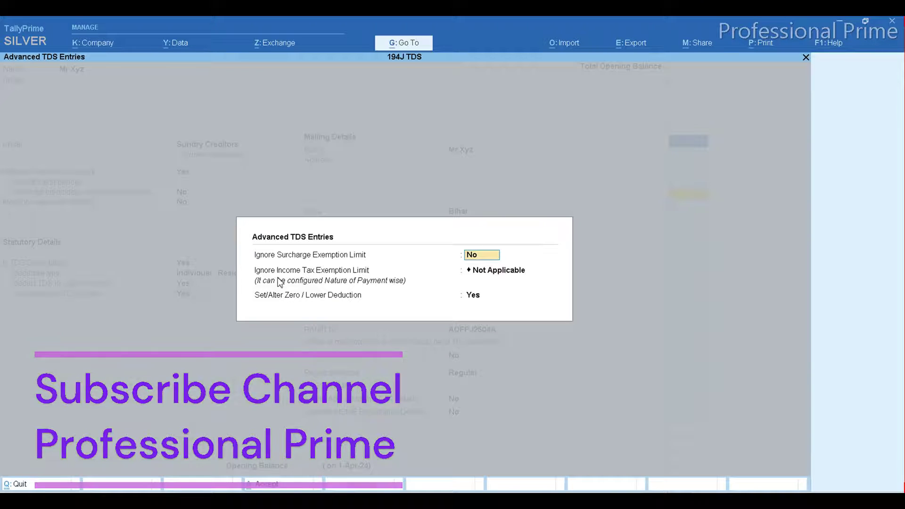
left_click(486, 277)
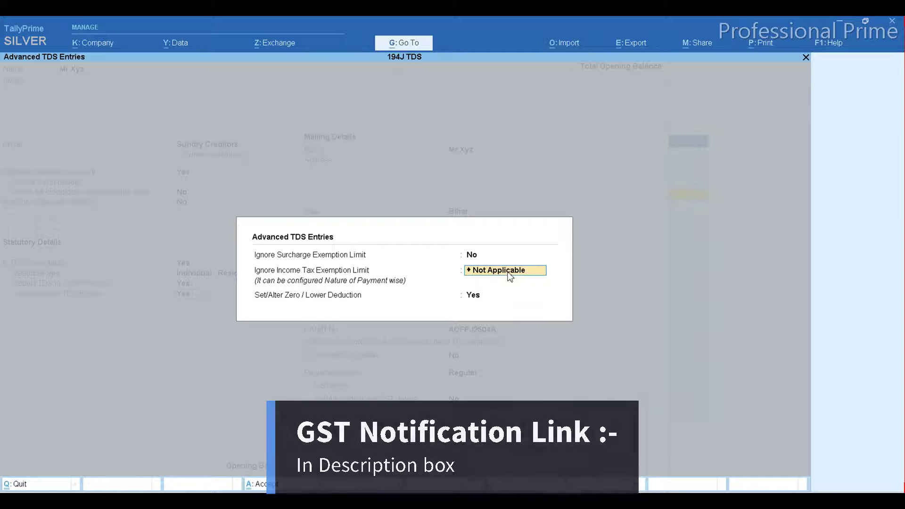
left_click(511, 276)
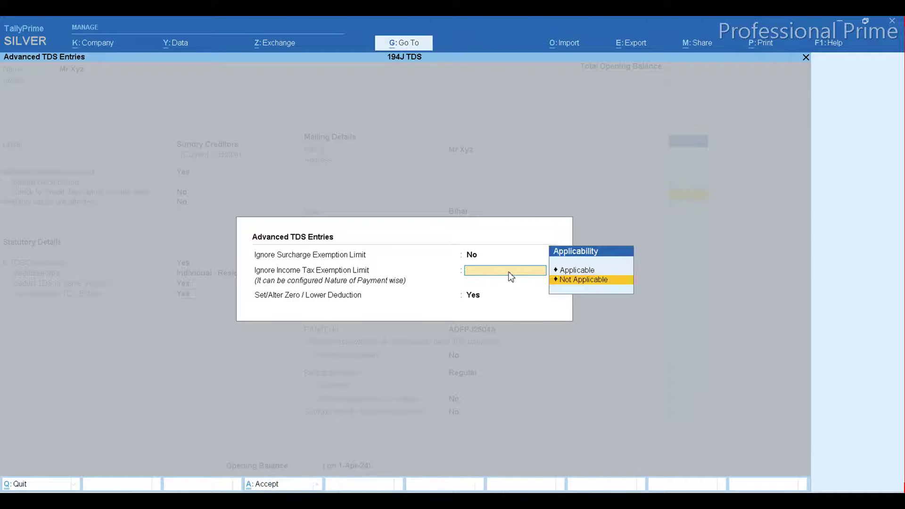
key("Up")
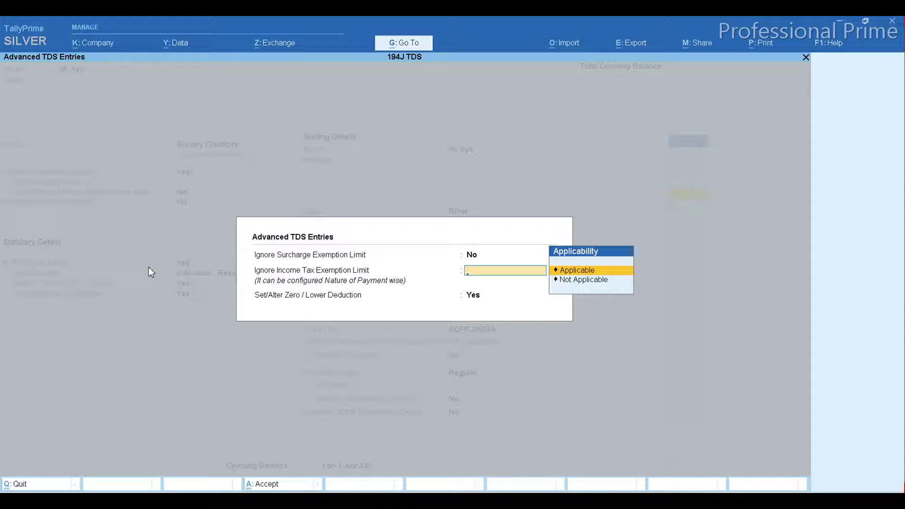
key("Down")
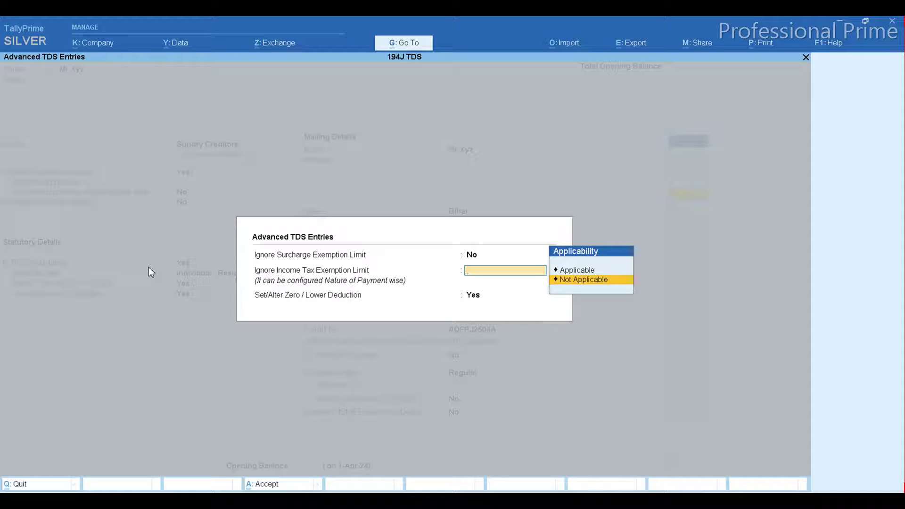
key("Return")
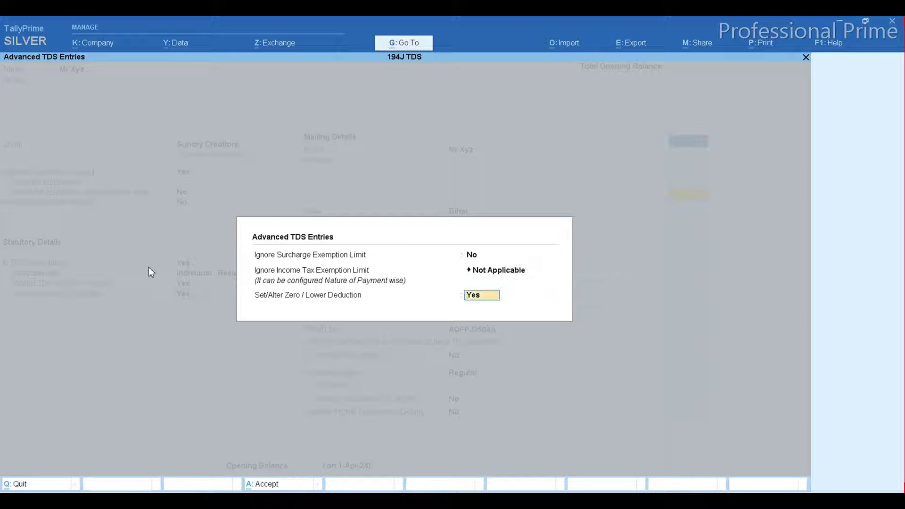
type("n")
key("Return")
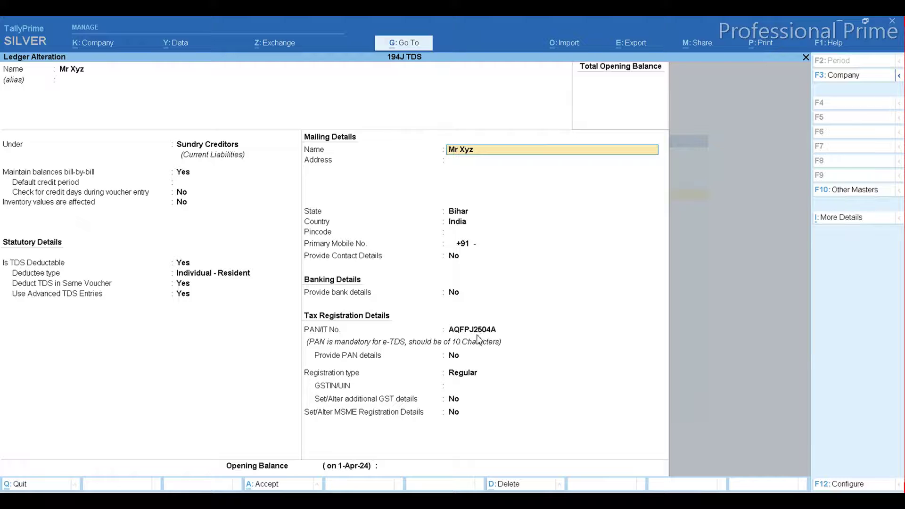
key("ctrl+a")
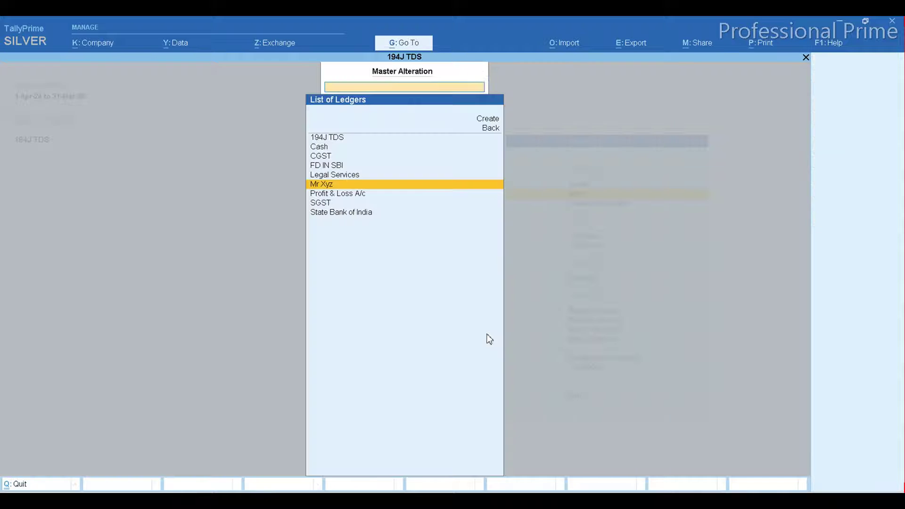
- Start another ledger and name it Legal Services by copying that text from the Word notes, without the bullet
key("alt+c")
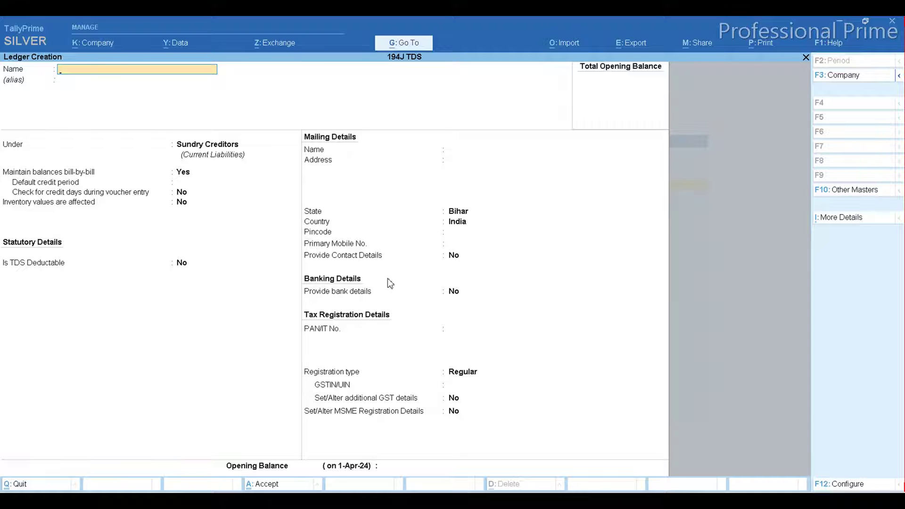
key("alt+Tab")
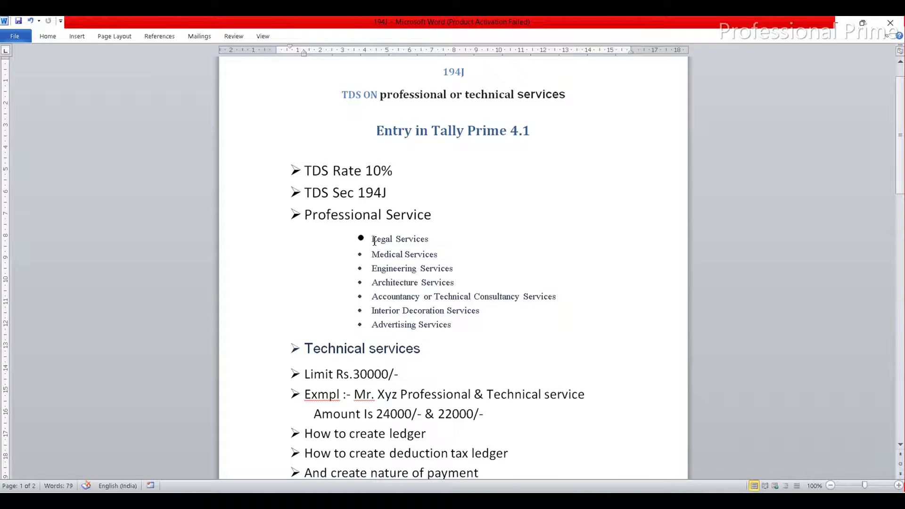
left_click_drag(372, 239, 421, 237)
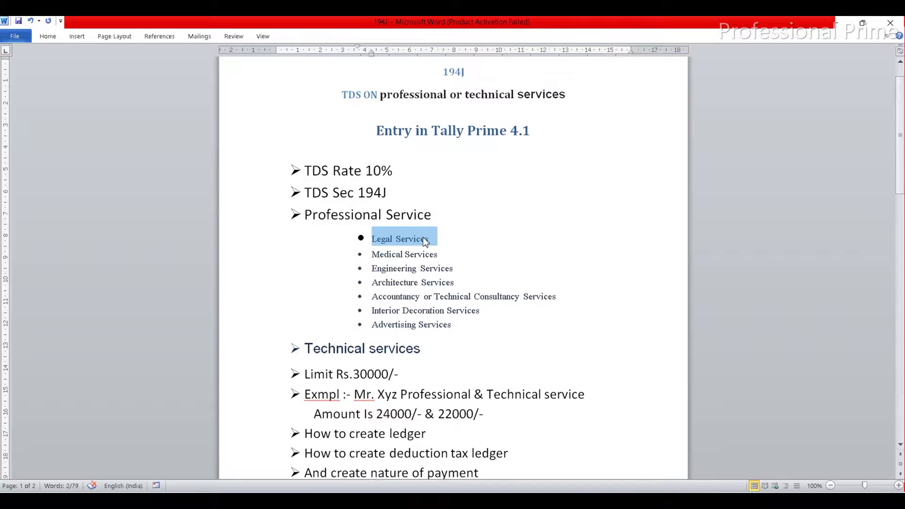
key("alt+Tab")
key("ctrl+alt+v")
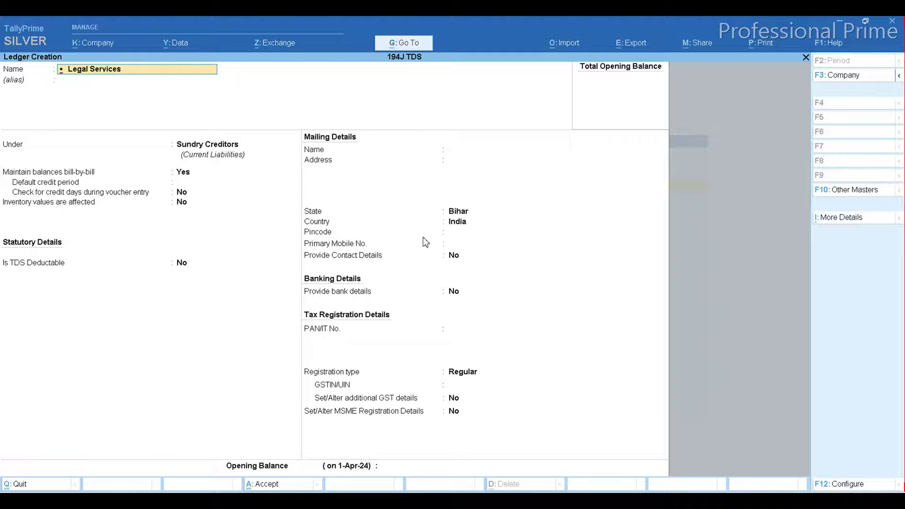
key("Delete")
key("Delete")
key("Return")
key("Return")
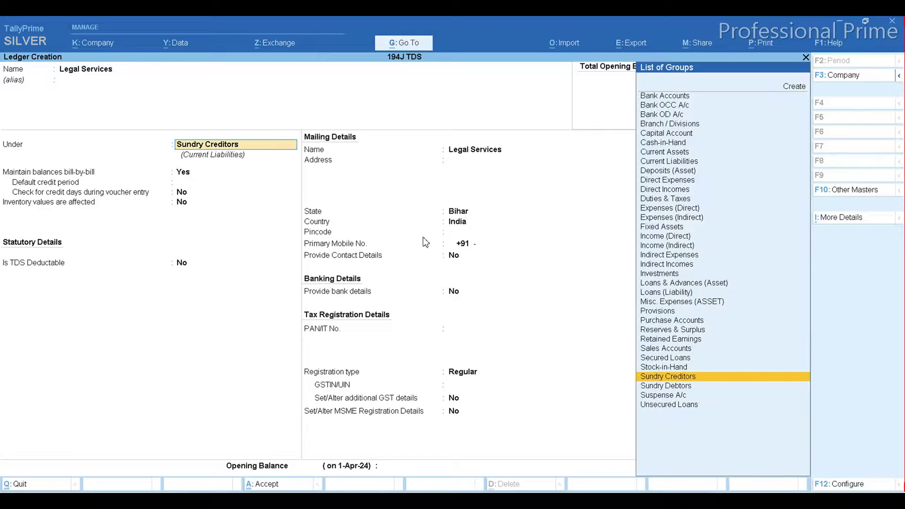
- Place the Legal Services ledger under Indirect Expenses, keeping duties and taxes behaviour and inventory effect off and ledger type Not Applicable
type("IND")
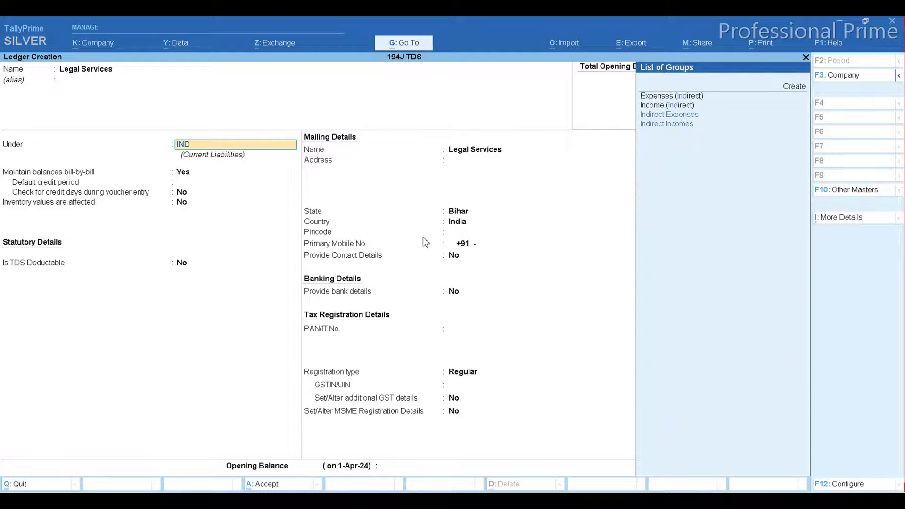
key("Return")
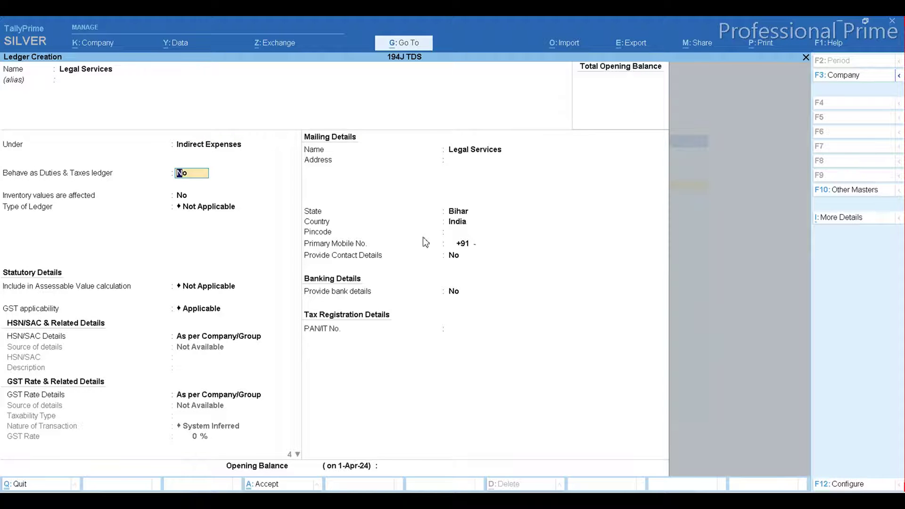
key("Return")
key("Return")
key("Return")
key("Return")
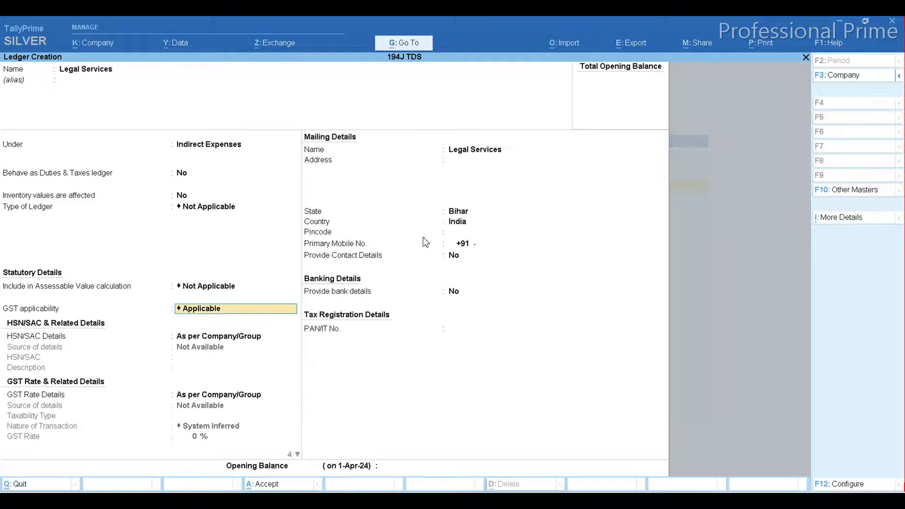
- Keep GST applicable and specify the HSN/SAC details in the ledger itself with code 9971, leaving the description blank
key("Return")
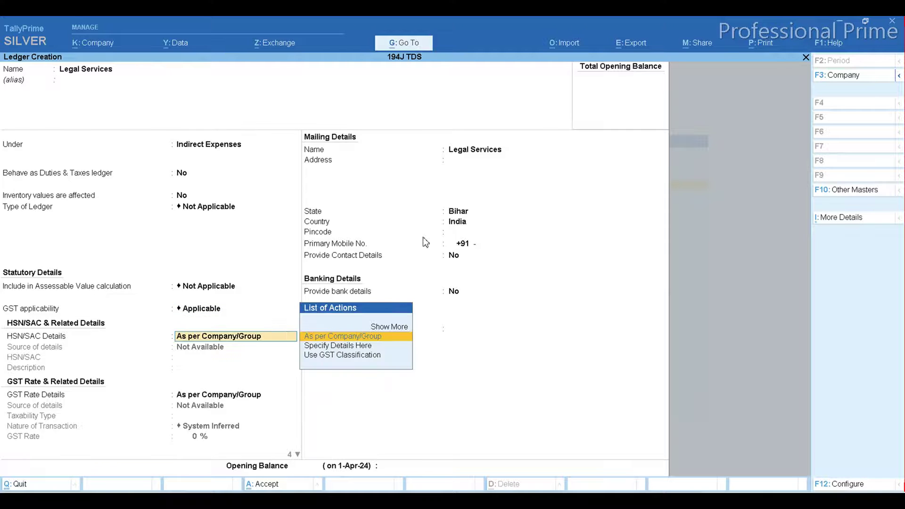
key("Down")
key("Return")
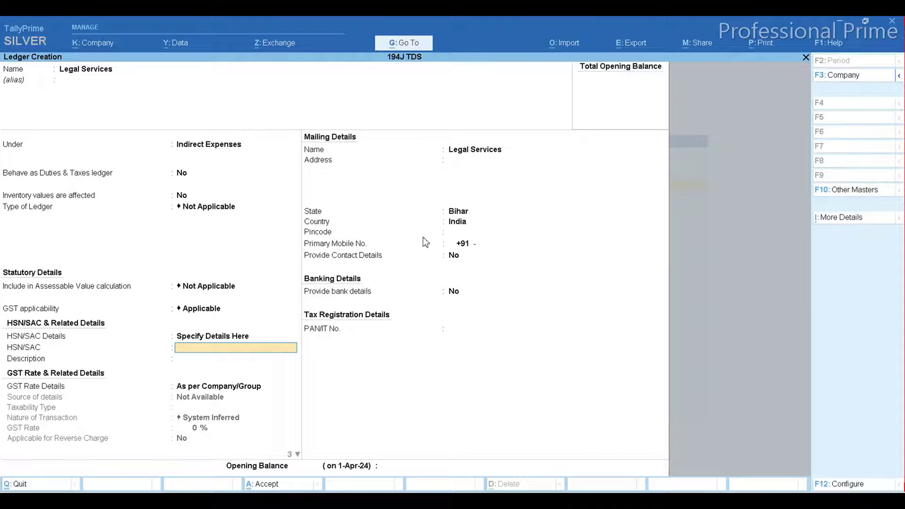
type("9971")
key("Return")
key("Return")
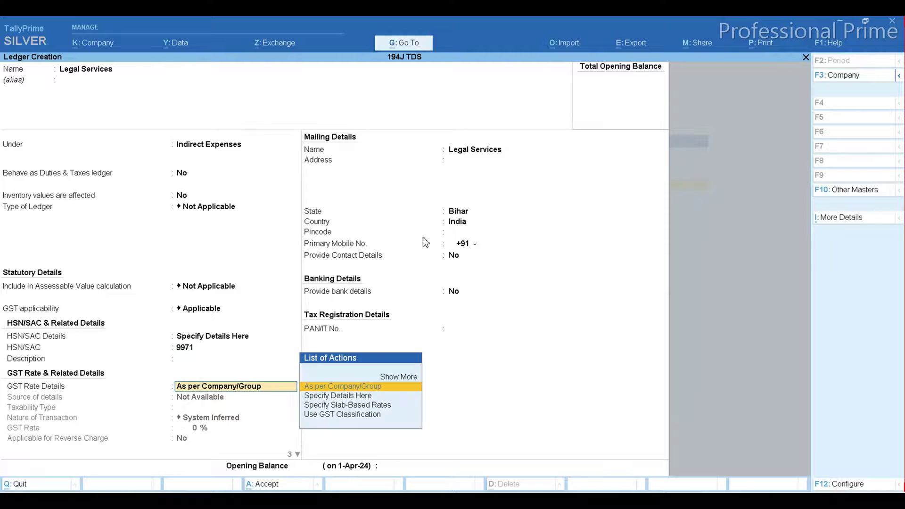
- Specify the ledger's GST rate details as Taxable at 18 %, without reverse charge, eligible for input tax credit, with Services as type of supply
key("Down")
key("Return")
key("Return")
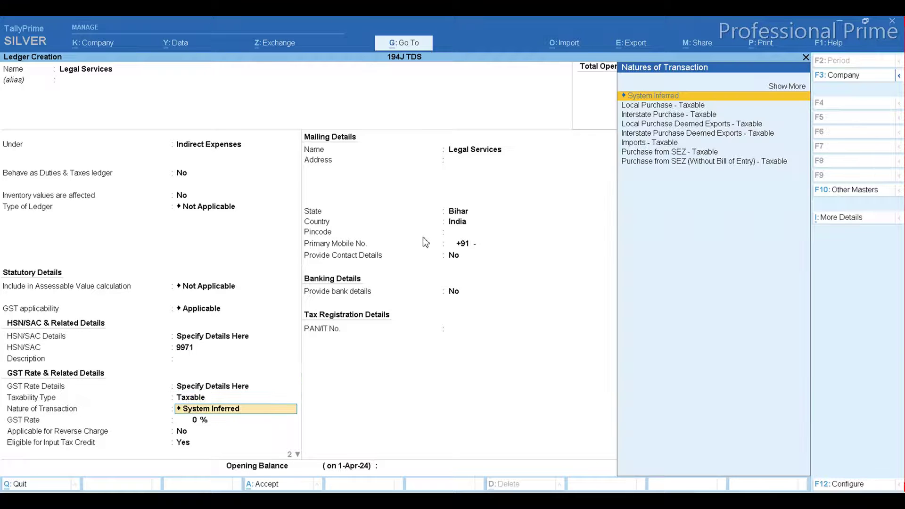
key("Return")
type("18")
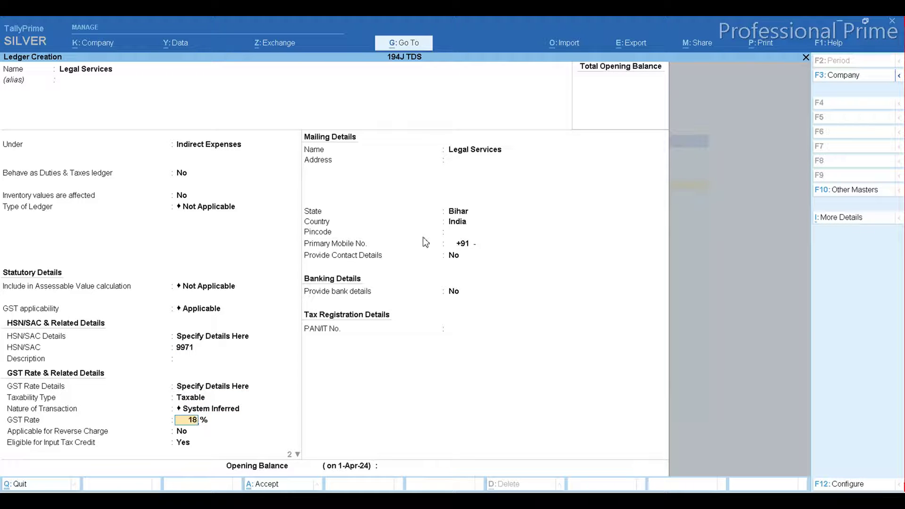
key("Return")
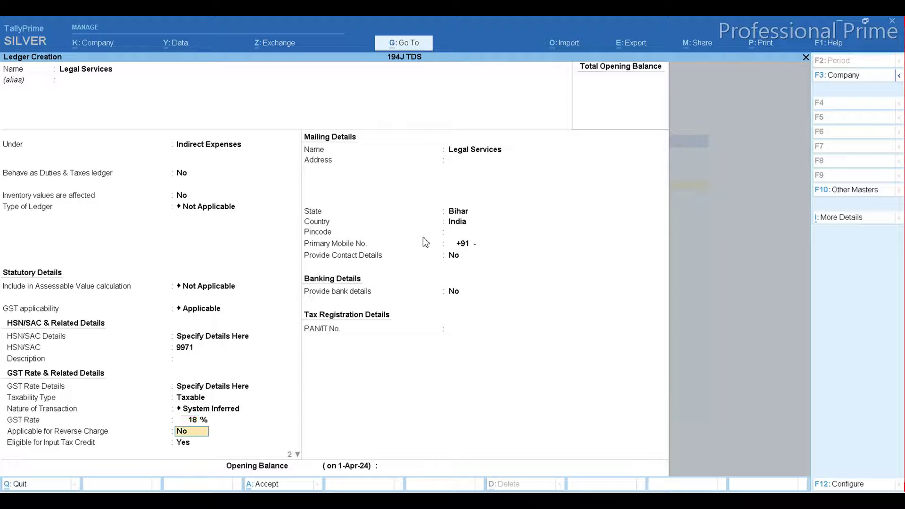
key("Return")
key("Return")
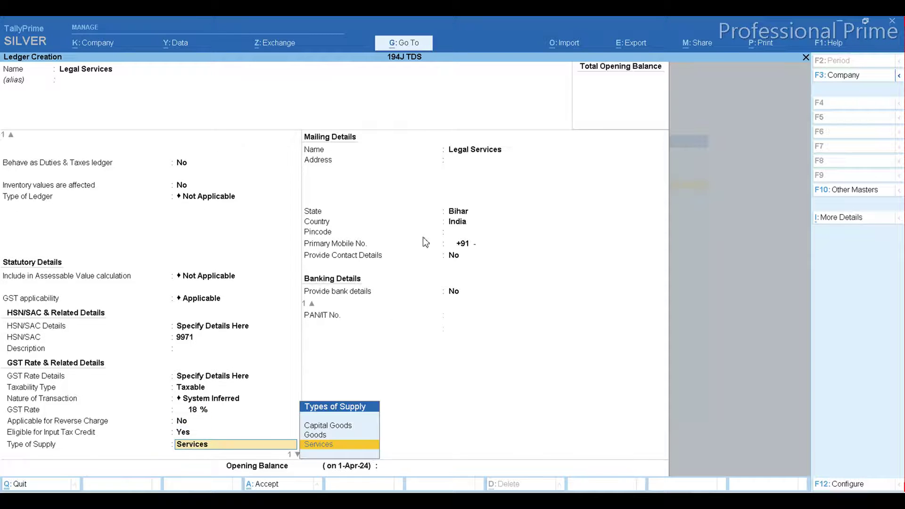
key("Return")
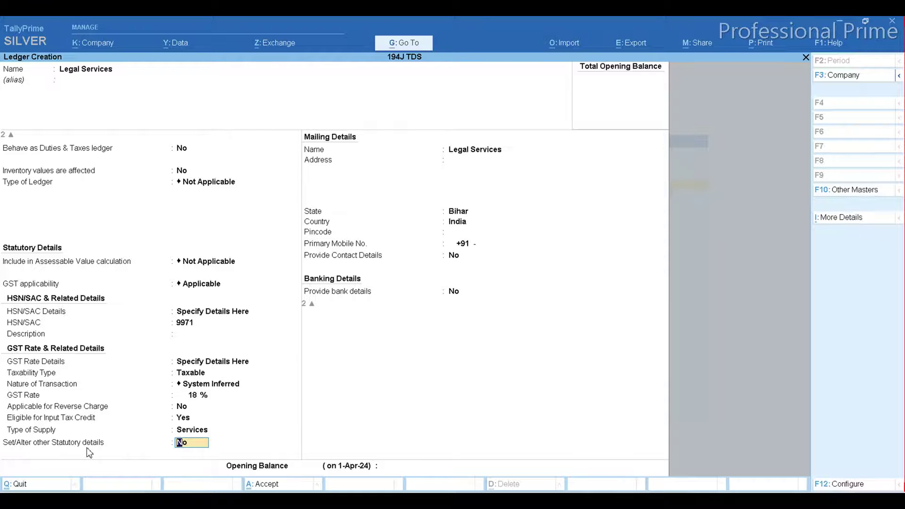
- Make TDS applicable in the ledger's other statutory details with nature of payment 194J TDS, and save the Legal Services ledger
type("y")
key("Return")
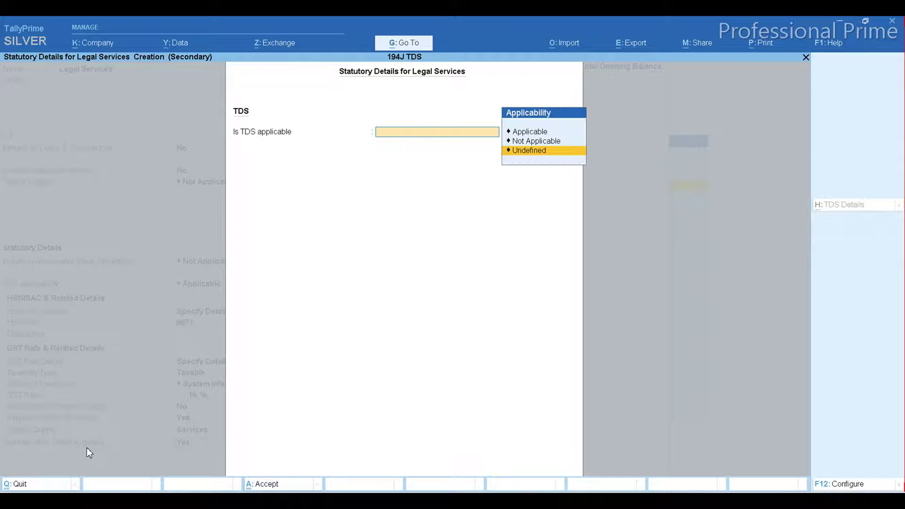
key("Up")
key("Up")
key("Return")
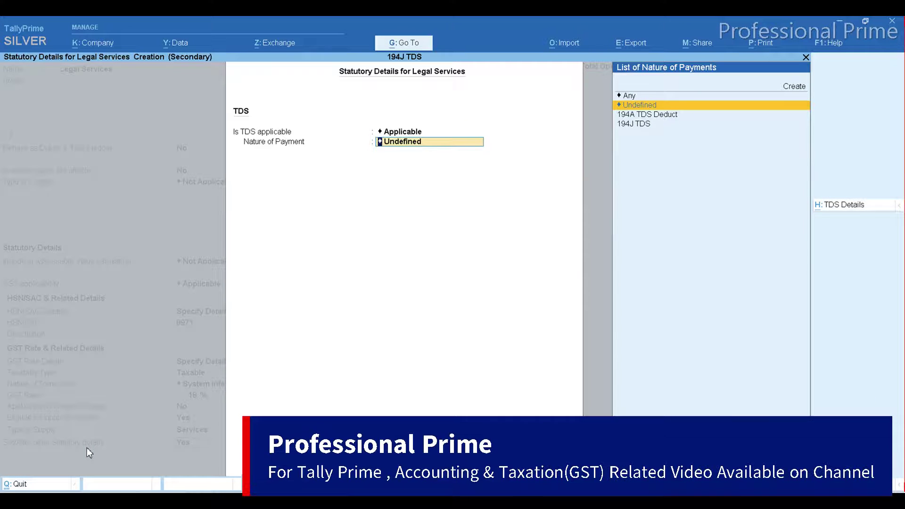
key("Down")
key("Down")
key("Return")
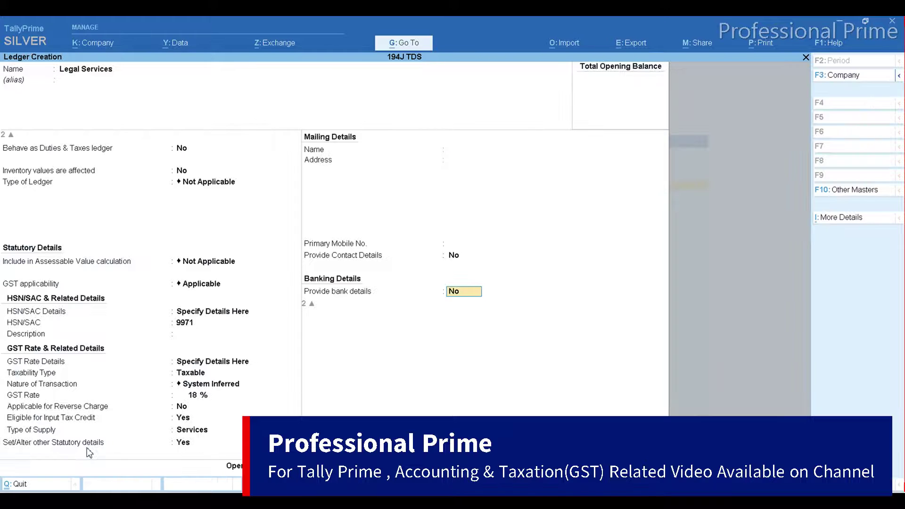
key("ctrl")
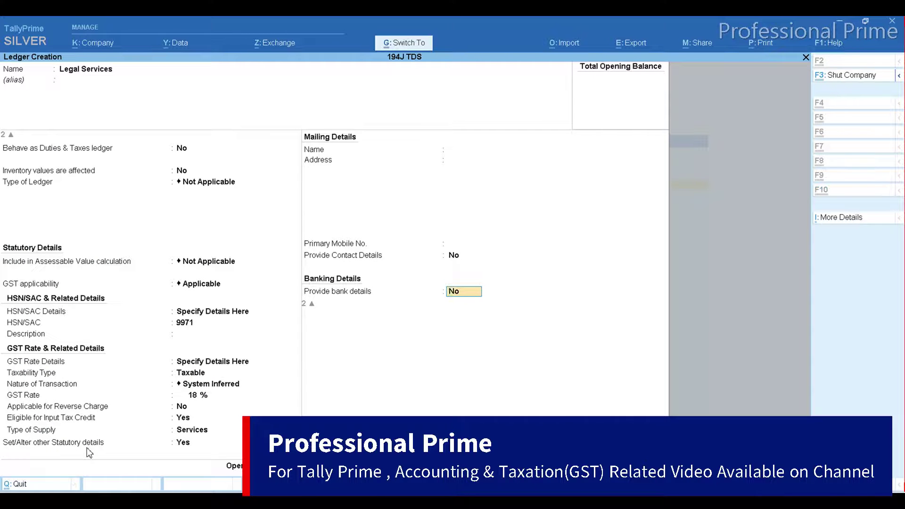
key("ctrl+a")
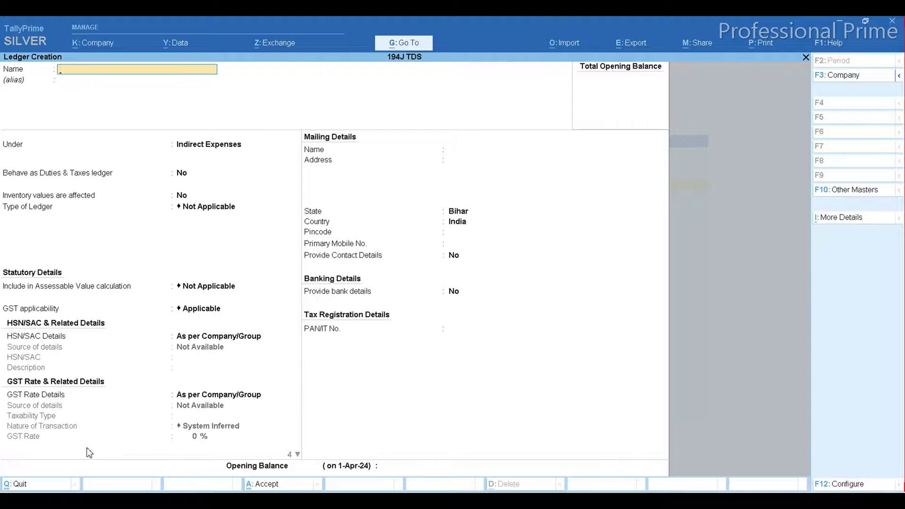
- Create a ledger named 194J TDS under Duties & Taxes with TDS as its type of duty/tax
type("194J TDS")
key("Return")
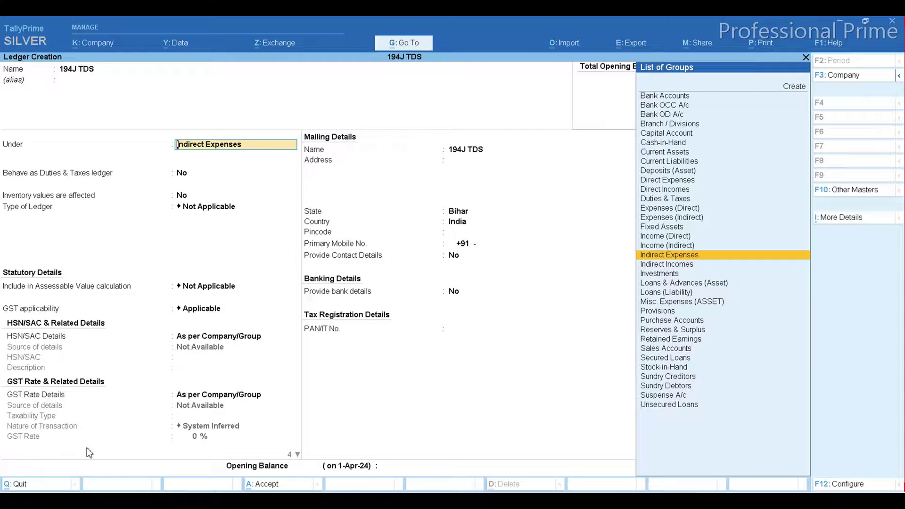
type("DU")
key("Return")
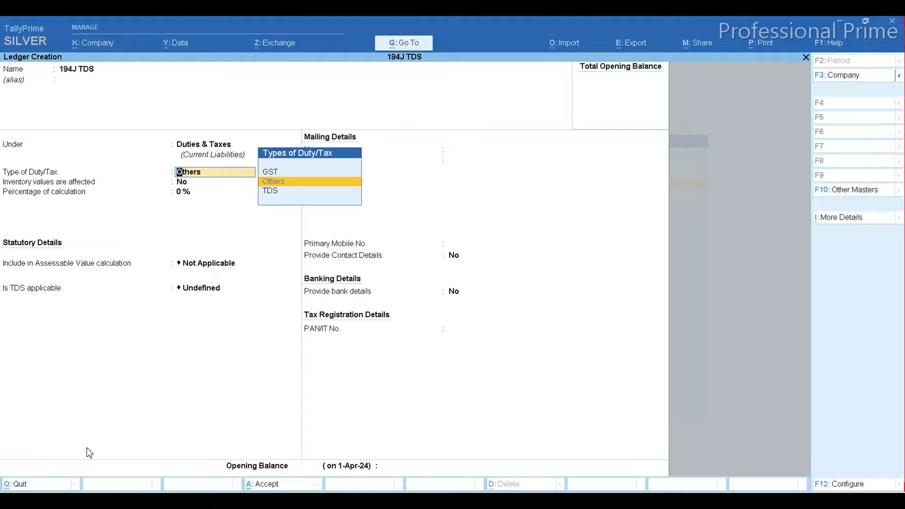
key("Down")
key("Return")
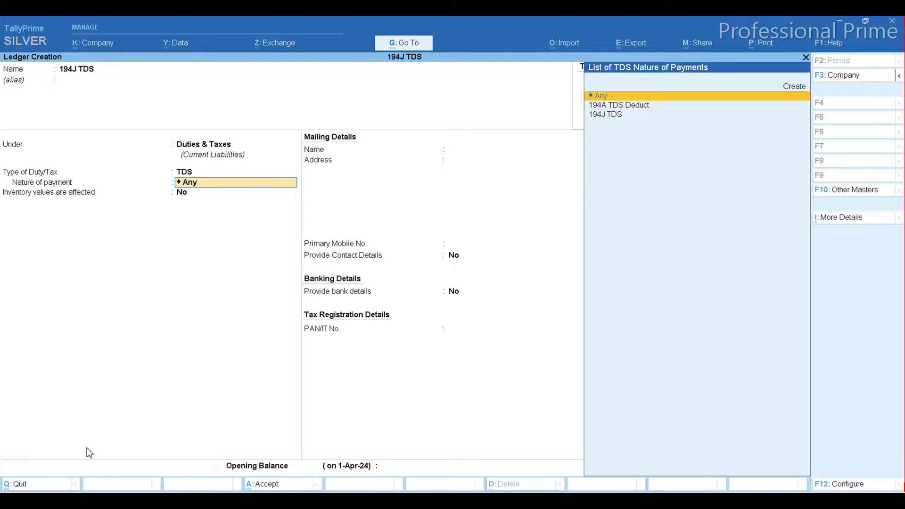
- Set the ledger's nature of payment to 194J TDS, save it and return to the Gateway of Tally
key("Down")
key("Down")
key("Return")
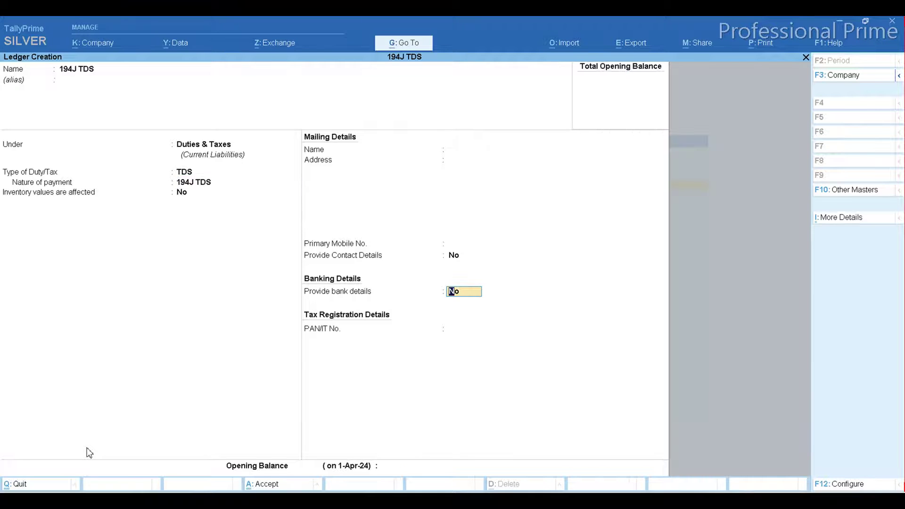
key("ctrl+a")
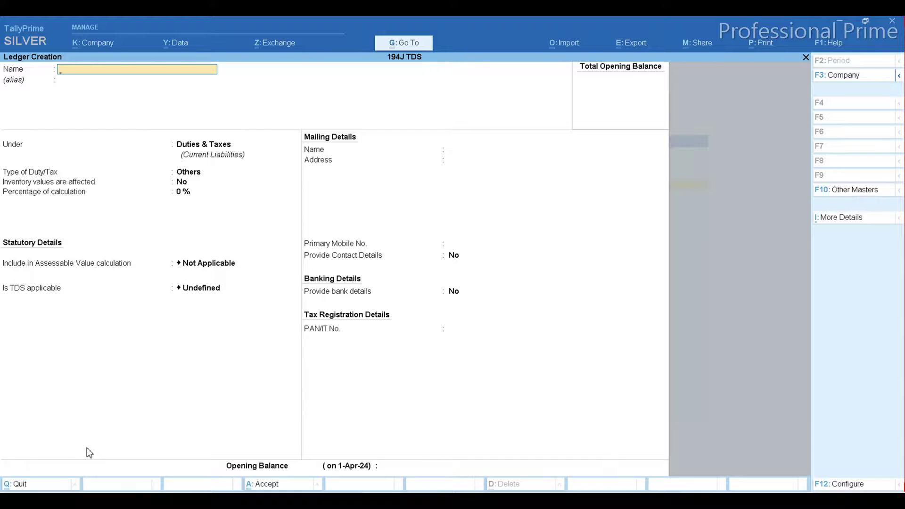
key("Escape")
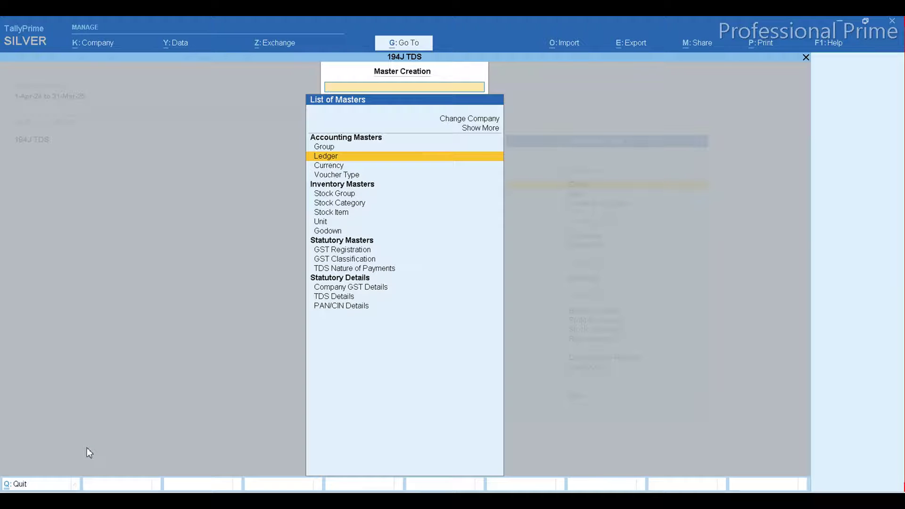
key("Escape")
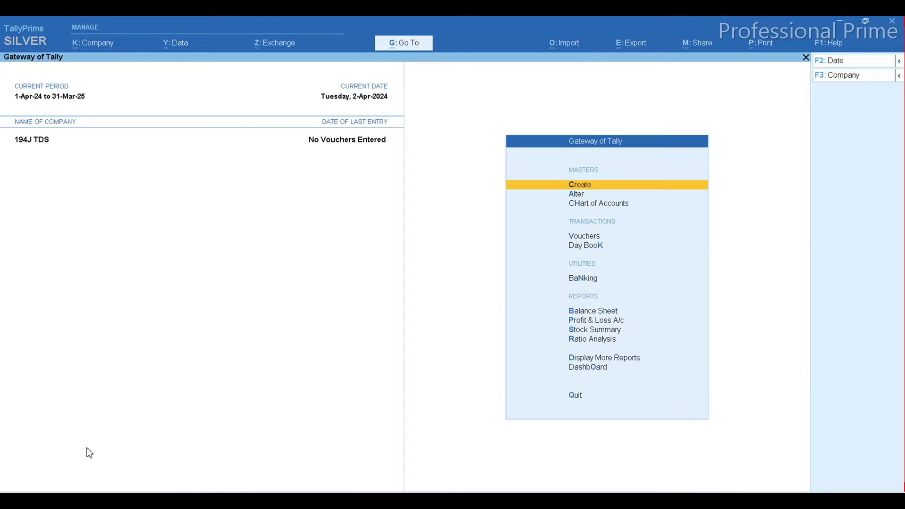
- Start a purchase voucher with supplier invoice number 123 dated 2-Apr-24, choosing the existing supplier as party and accepting the party details
key("v")
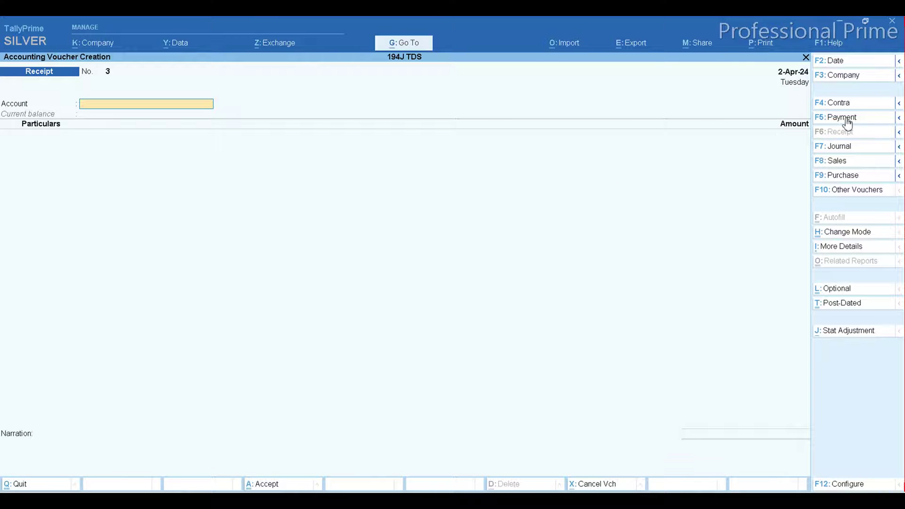
left_click(842, 178)
type("1")
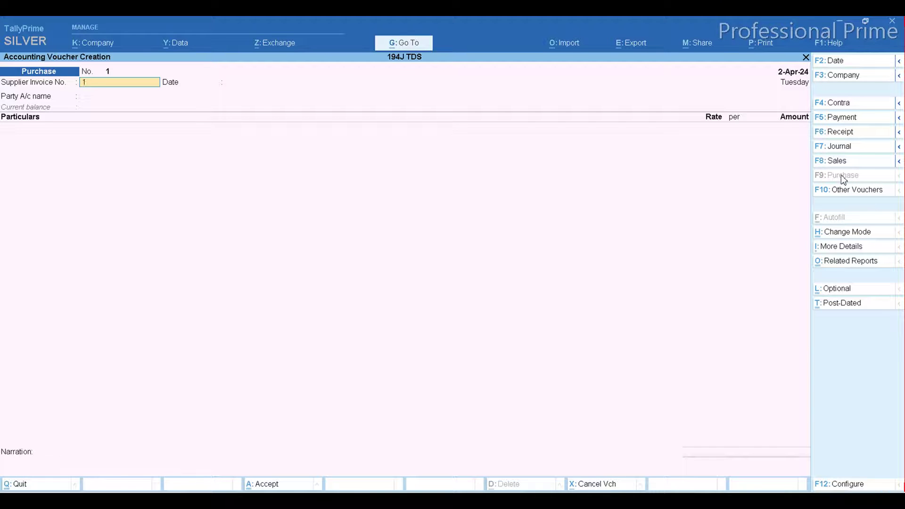
type("23")
key("Return")
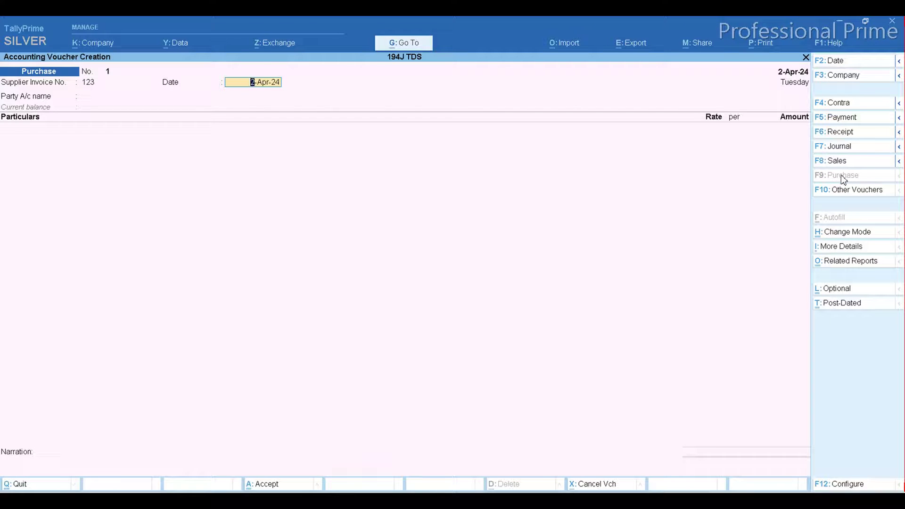
key("Return")
key("Down")
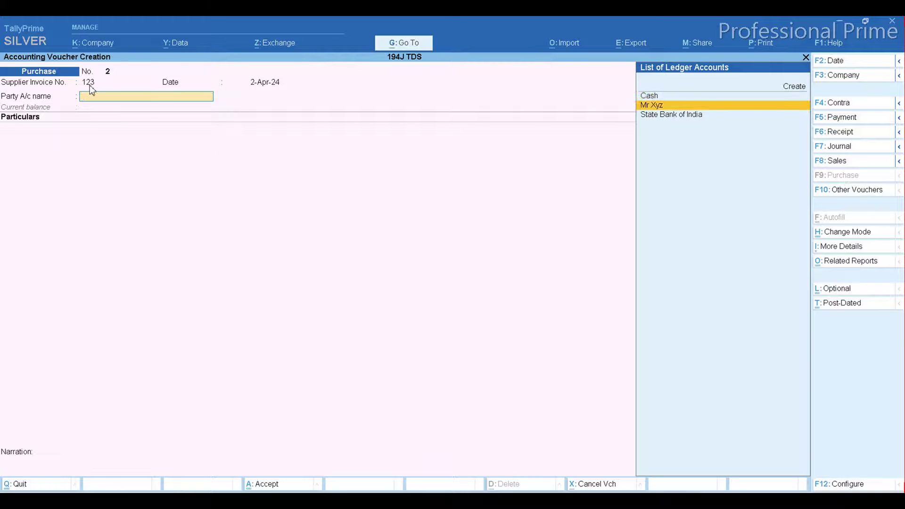
key("Return")
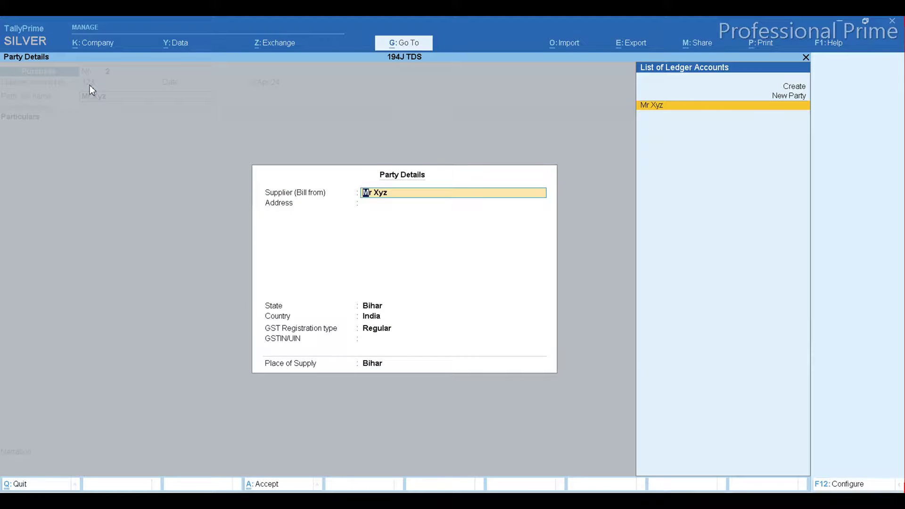
key("ctrl+a")
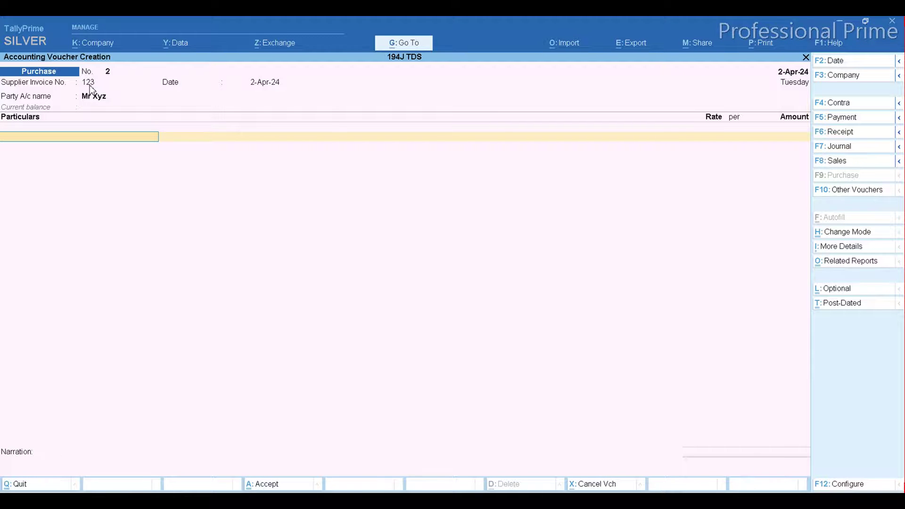
- Add the Legal Services ledger to the purchase voucher with a GST-inclusive amount of 29500
type("LE")
key("Return")
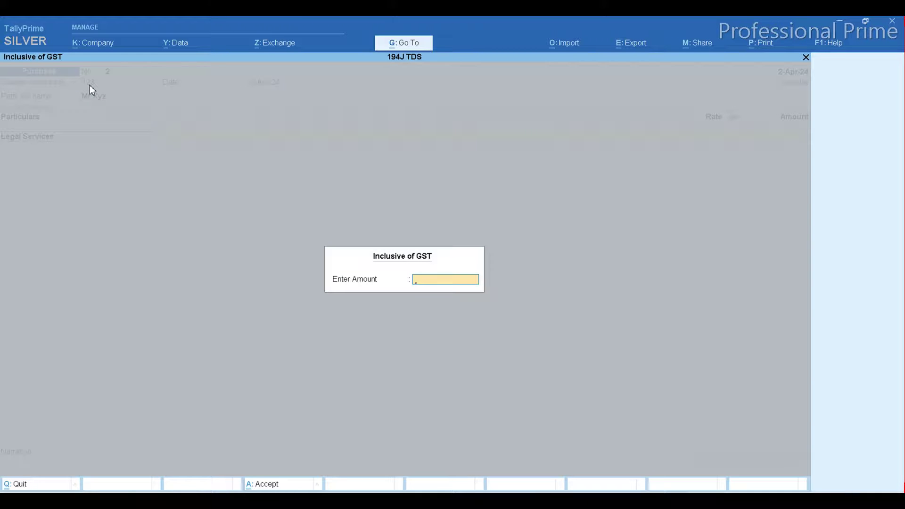
type("29500")
key("Return")
key("Return")
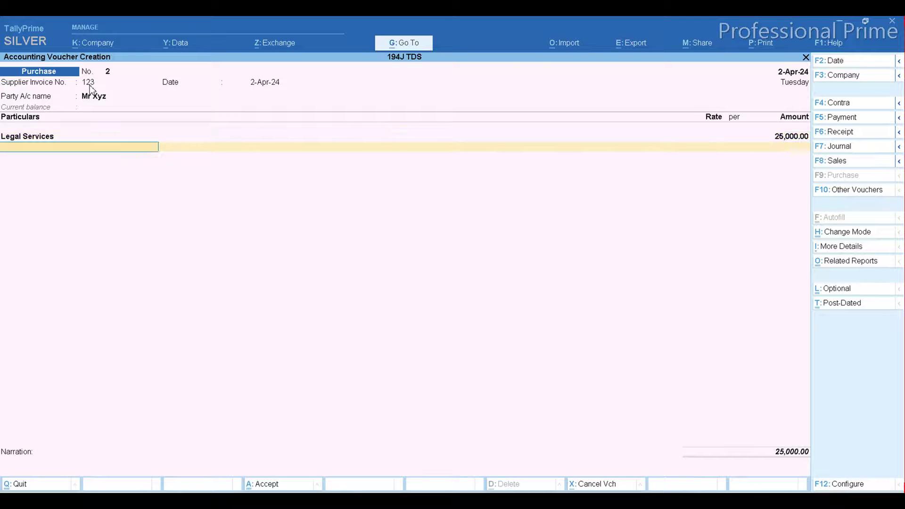
- Add the CGST and SGST ledgers to the purchase voucher with their calculated tax amounts
type("CG")
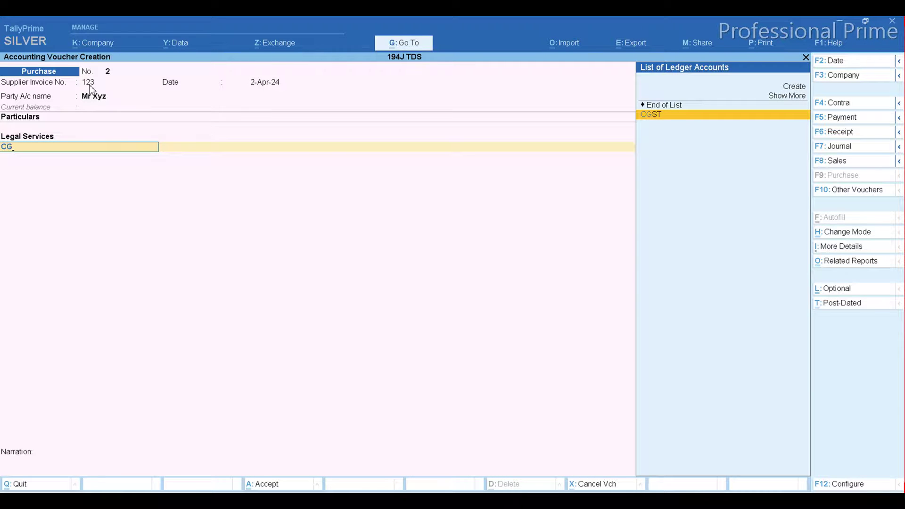
key("Return")
key("Return")
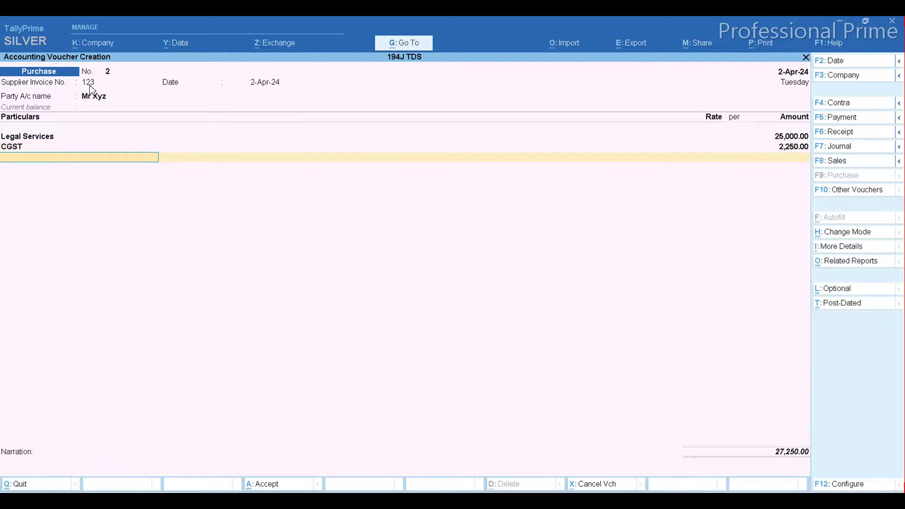
type("SG")
key("Return")
key("Return")
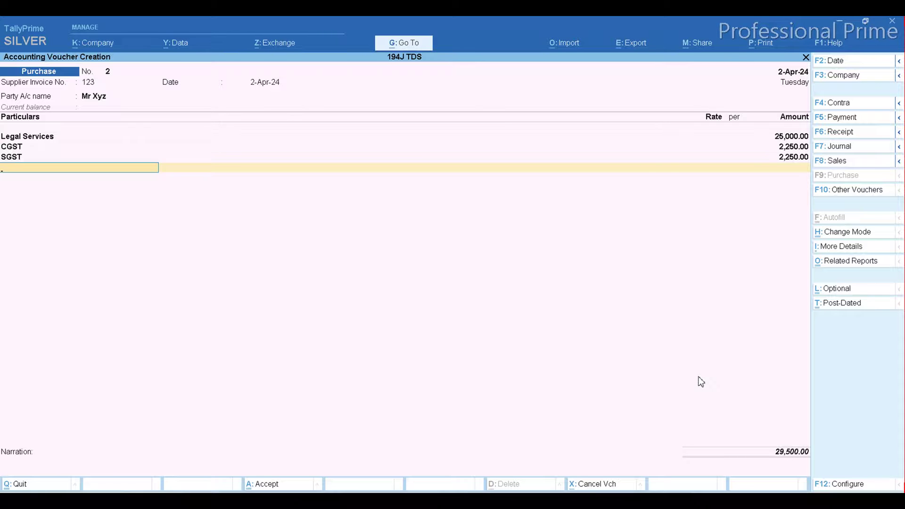
- Add the 194J TDS ledger to the purchase voucher without an amount and save the voucher
type("TDS")
key("Return")
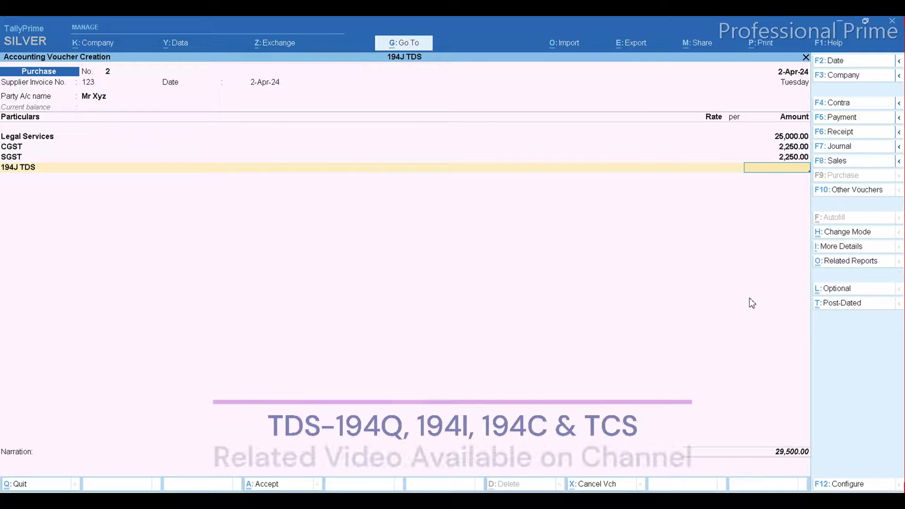
key("ctrl")
key("ctrl+a")
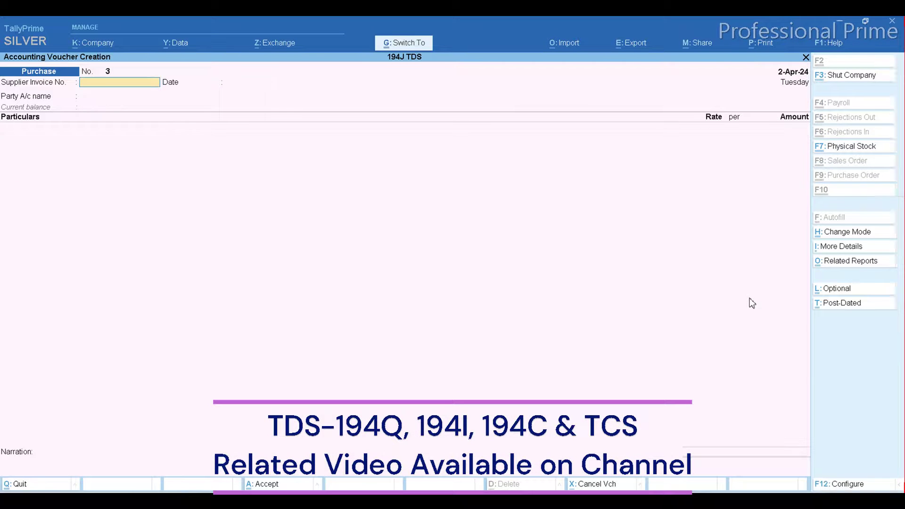
- Start the next purchase voucher with supplier invoice number 152 dated 2-Apr-24, choosing the existing supplier as party and accepting the party details
type("152")
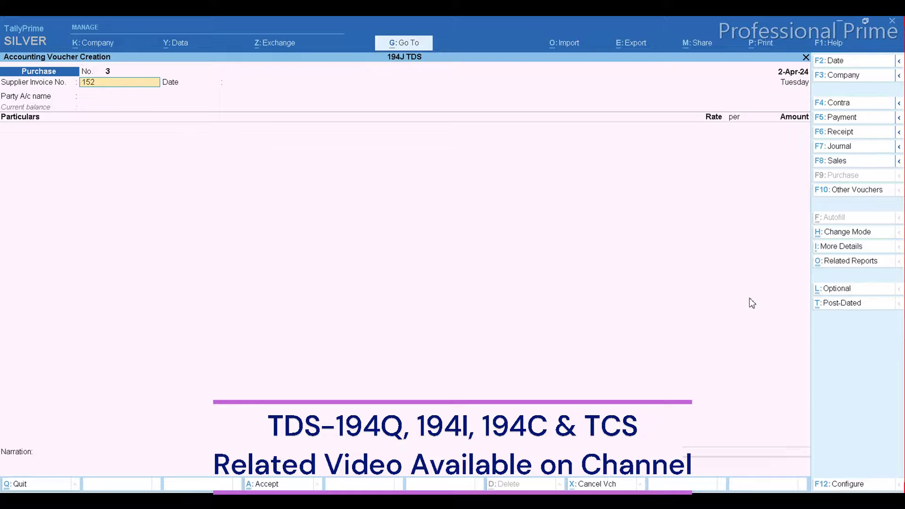
key("Return")
key("Return")
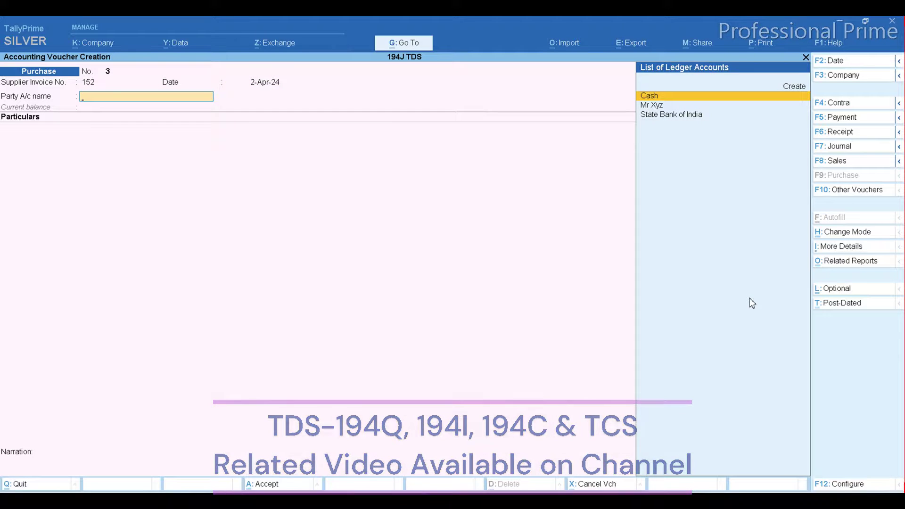
key("Down")
key("Return")
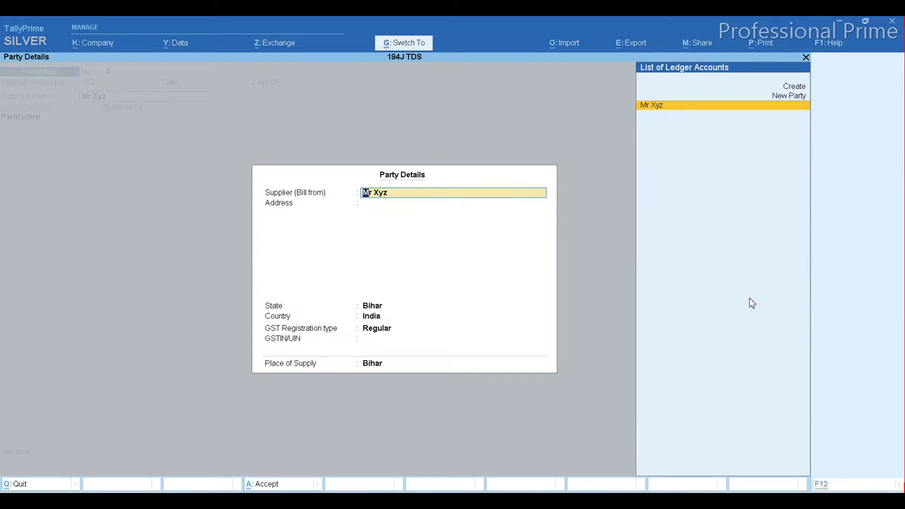
key("ctrl+a")
- Add the Legal Services ledger to purchase voucher 3 with a GST-inclusive amount of 45000
key("Return")
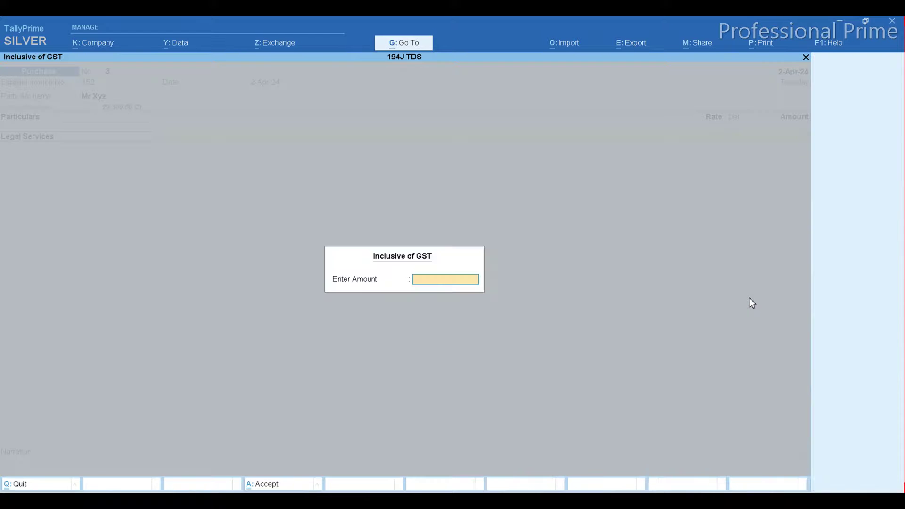
type("450000")
key("Return")
key("BackSpace")
key("Return")
type("45000")
key("Return")
- Add the CGST and SGST ledgers to the voucher for invoice 152 with their calculated tax amounts
type("CG")
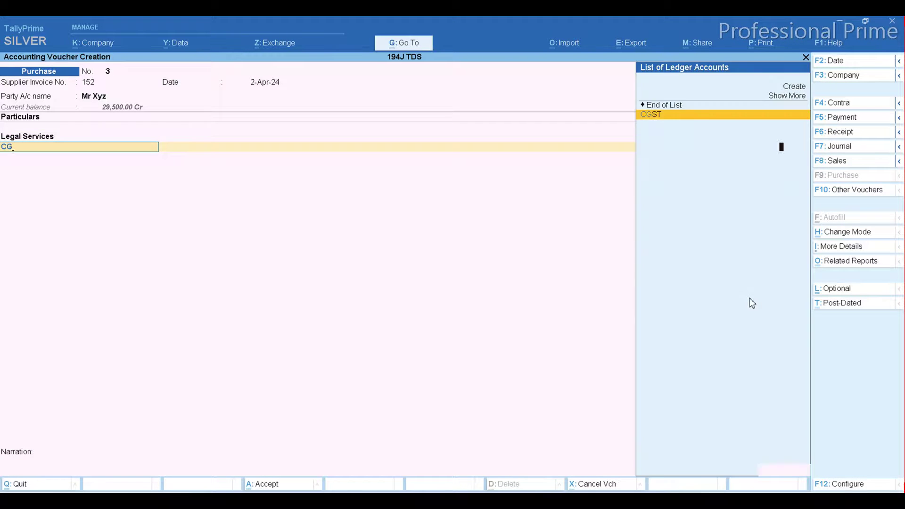
key("Return")
key("Return")
type("SG")
key("Return")
key("Return")
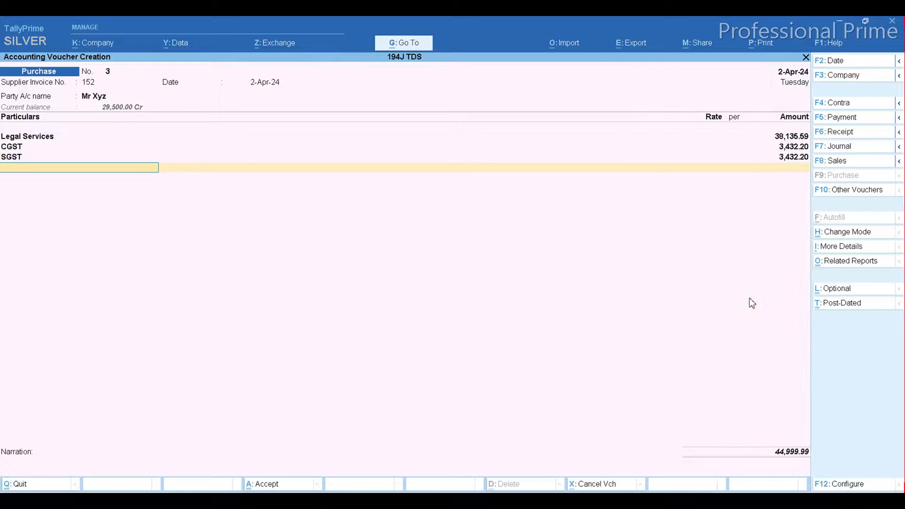
- Add the 194J TDS ledger to the voucher for invoice 152 with its calculated deduction and end the ledger list
type("TDS")
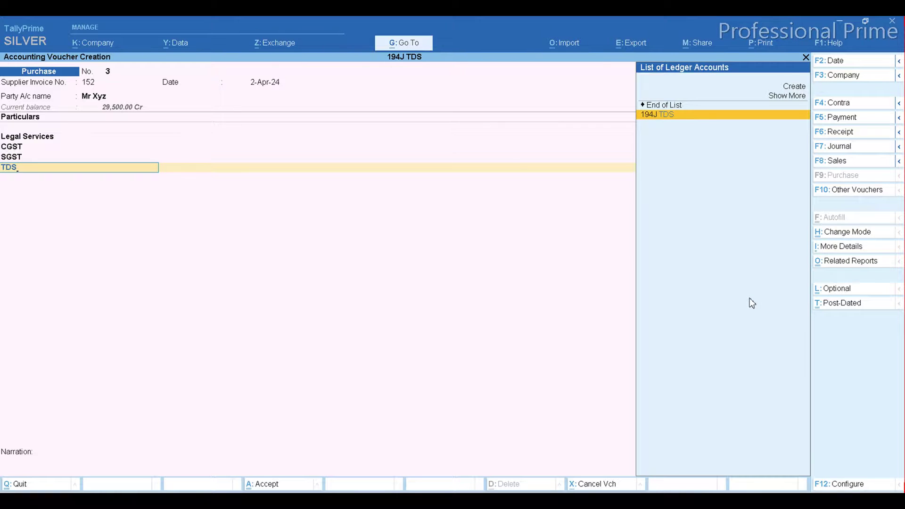
key("Return")
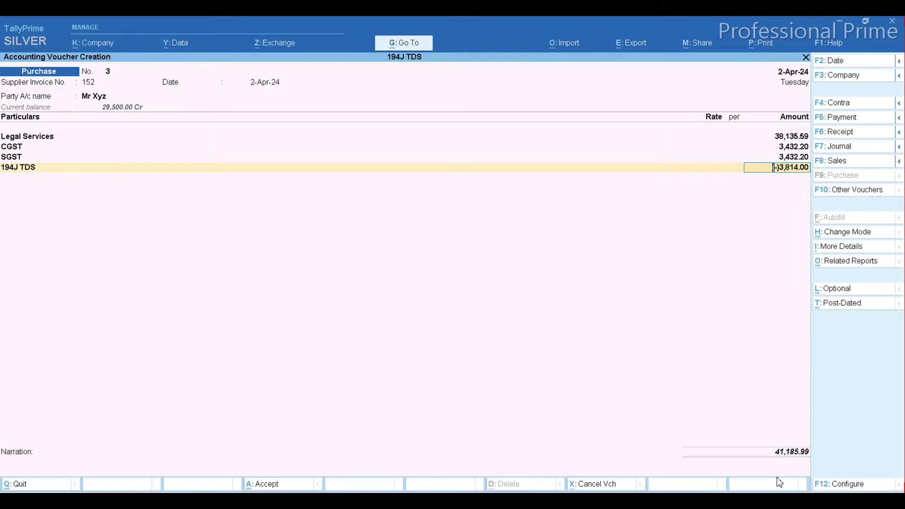
key("Return")
key("Return")
key("Return")
key("Return")
key("Return")
key("Return")
key("Return")
key("Return")
key("Return")
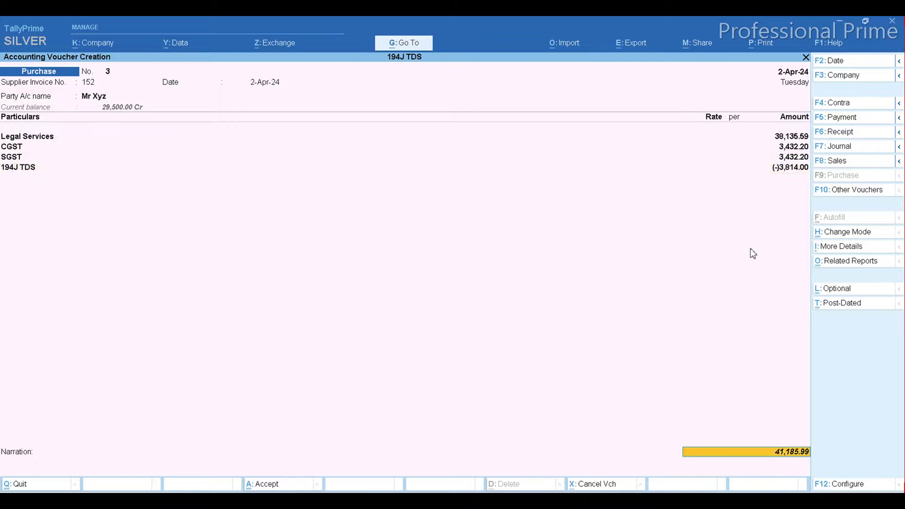
- Accept the supplier's bill-wise details as new references 152 for the invoice amount and the TDS, completing the purchase voucher
key("Return")
key("Return")
key("Return")
key("Return")
key("Return")
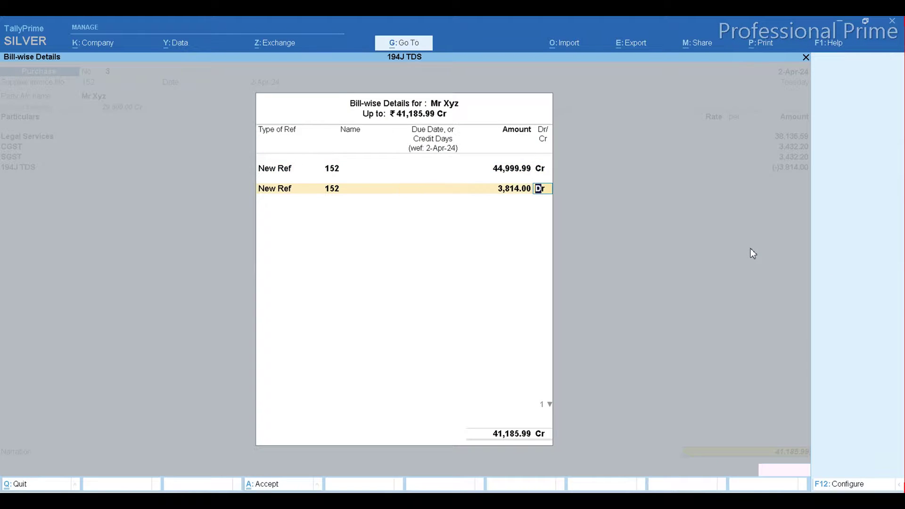
key("Return")
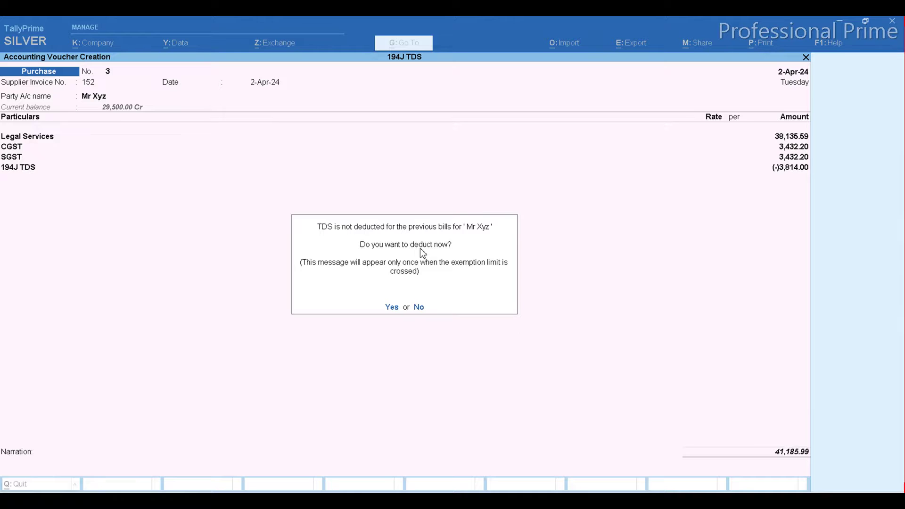
- Agree to deduct TDS on previous bills, till 2-Apr-24 for the same supplier, with 194J TDS as nature of payment and duty ledger
left_click(402, 315)
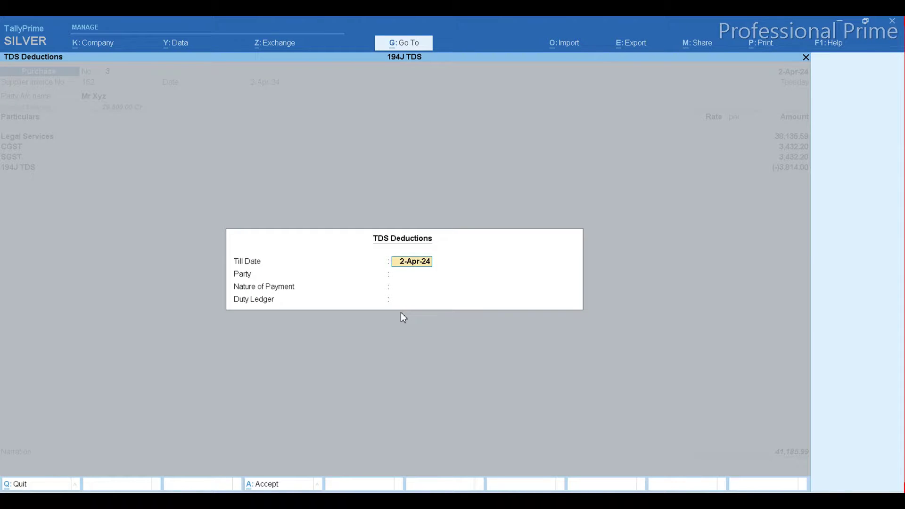
key("Return")
key("Return")
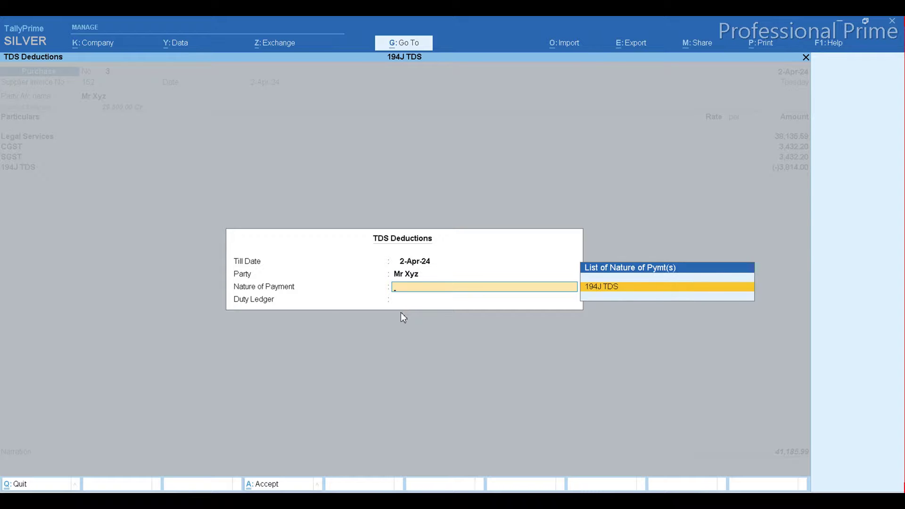
key("Return")
key("Return")
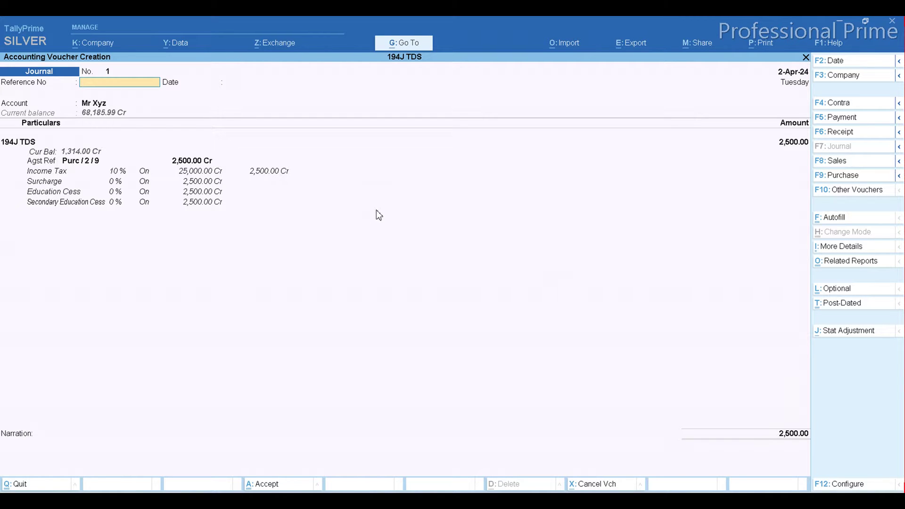
- Allocate the journal's 2,500 TDS against the supplier's pending bill 123, save the journal and return to the Gateway of Tally
key("Return")
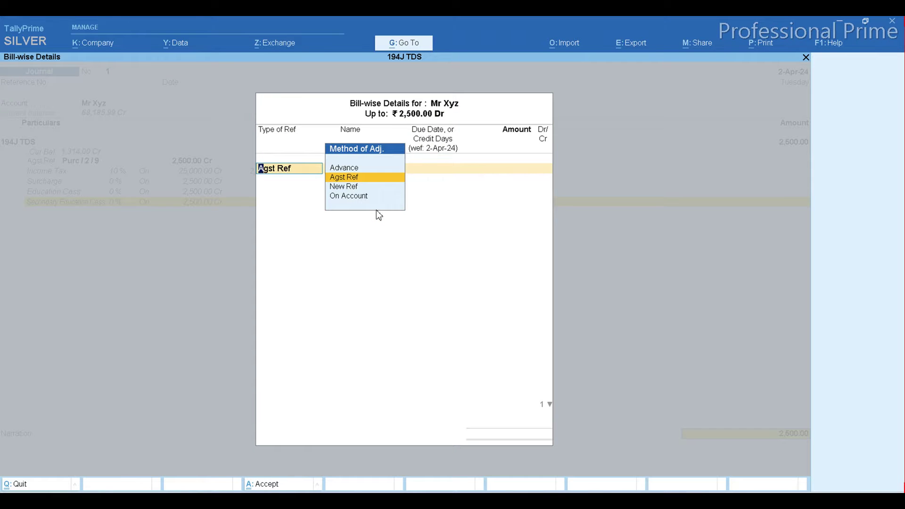
key("Return")
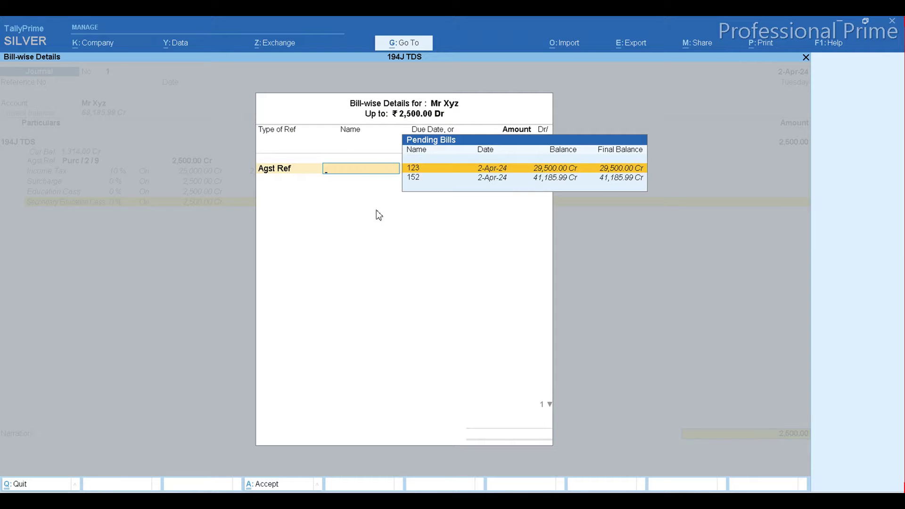
key("Return")
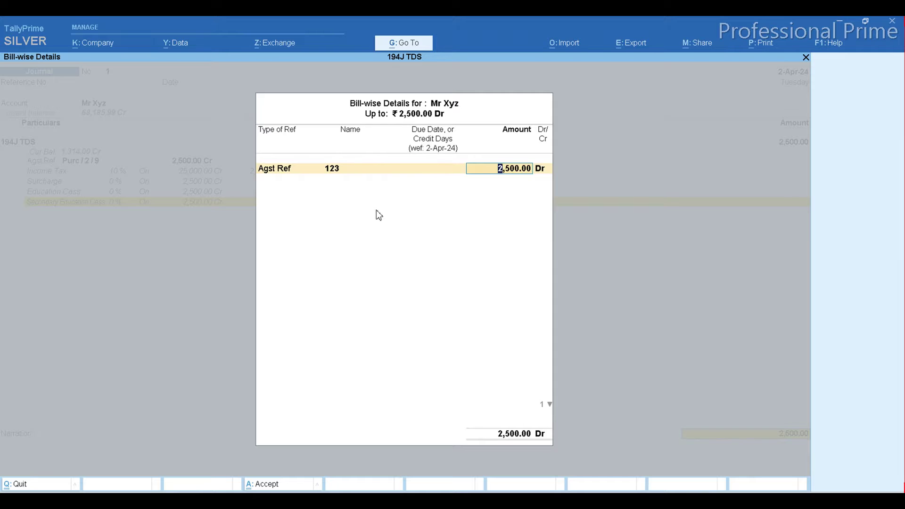
key("Return")
key("Return")
key("Return")
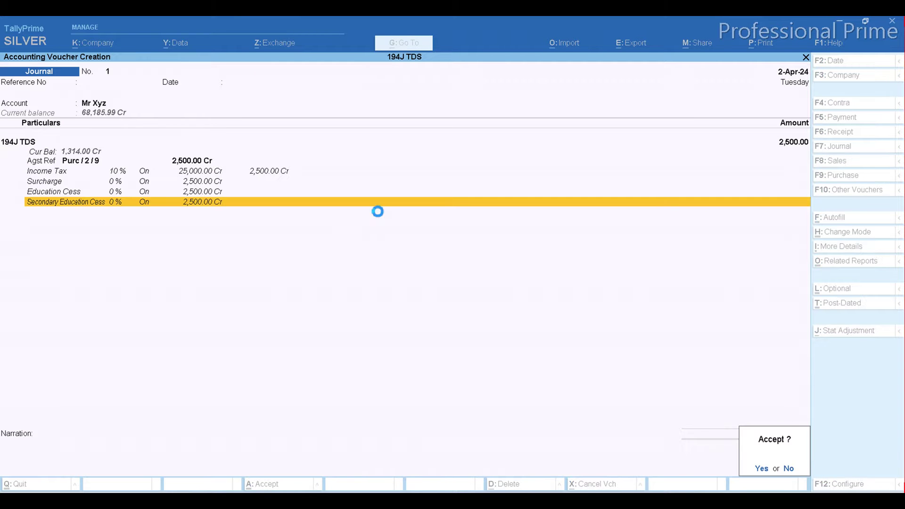
key("Return")
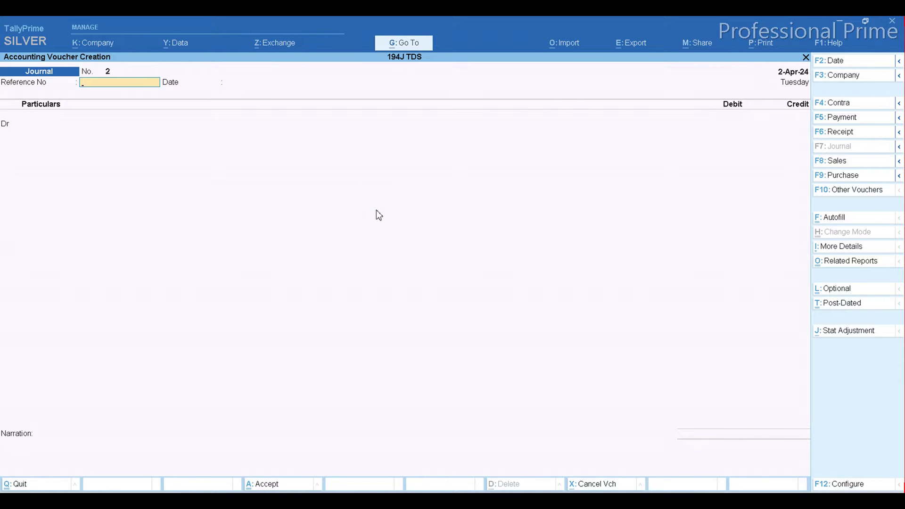
key("Escape")
key("Return")
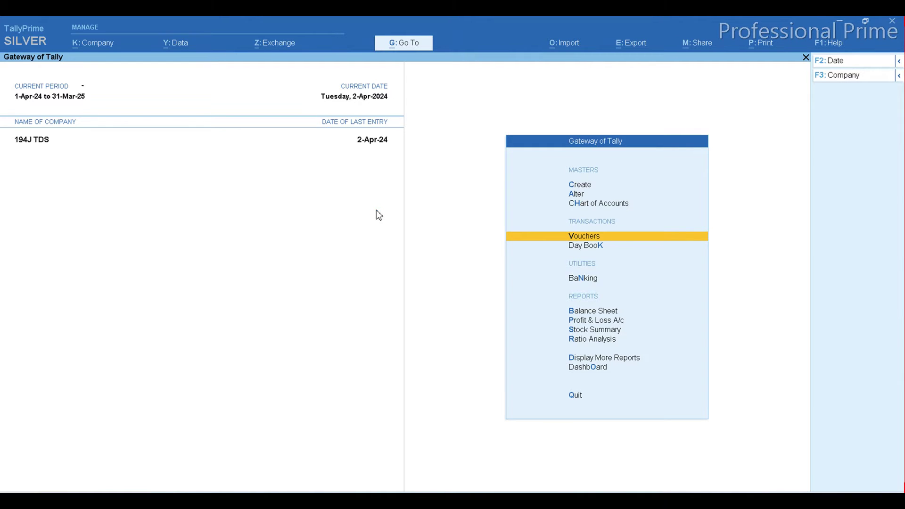
- Start a new purchase voucher with supplier invoice number 025 dated 2-Apr-24, choosing the existing supplier and accepting the party details
key("Return")
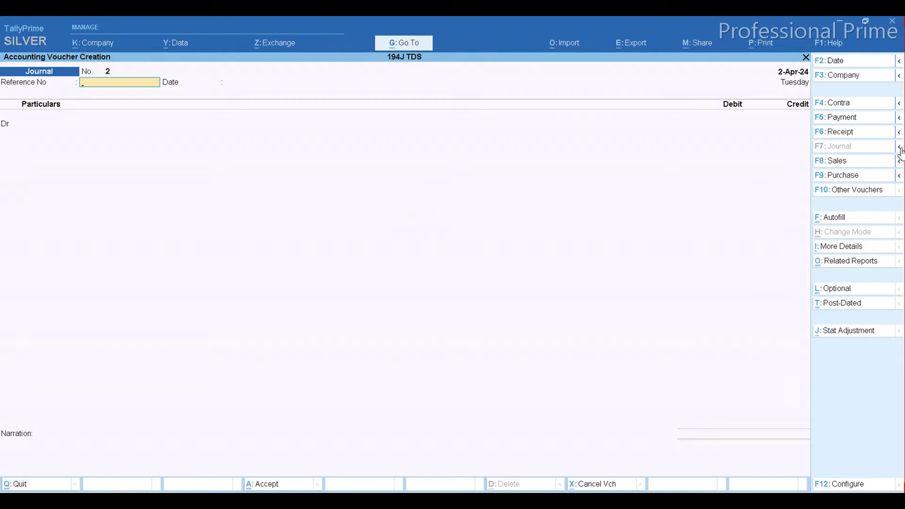
left_click(858, 178)
key("Return")
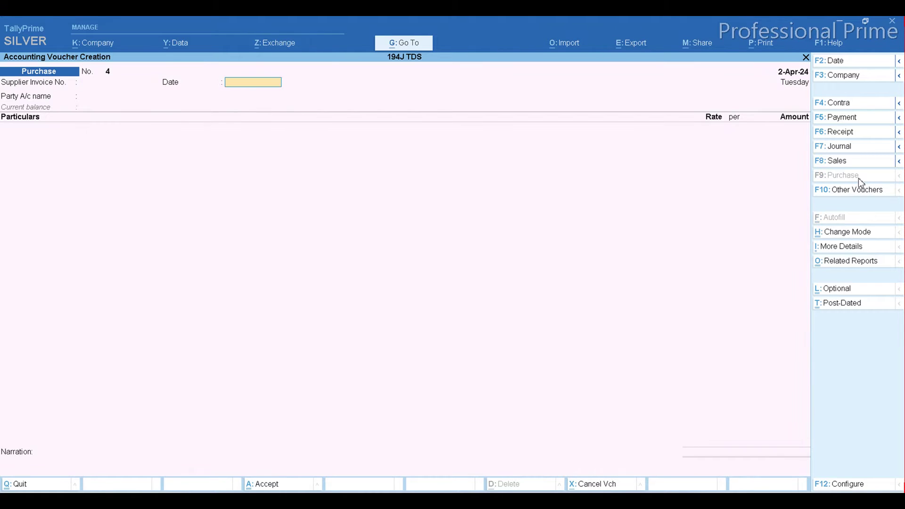
key("Return")
key("BackSpace")
key("BackSpace")
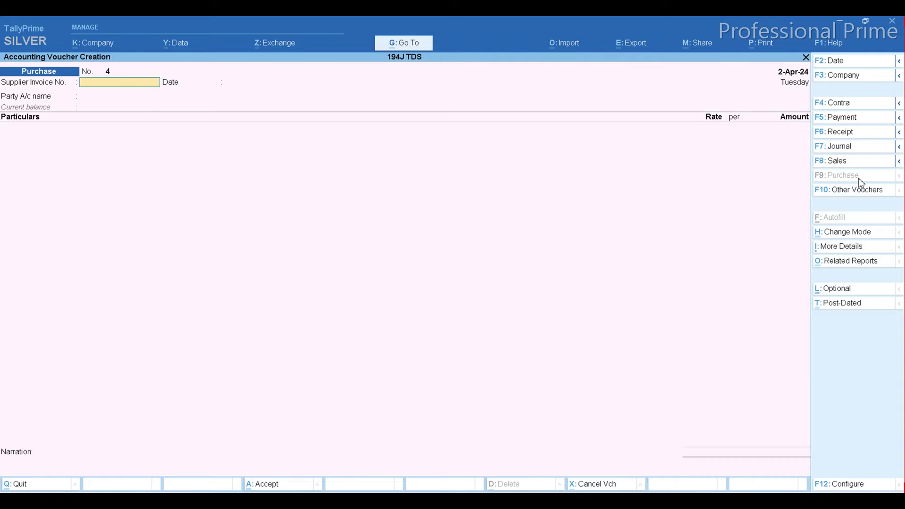
type("025")
key("Return")
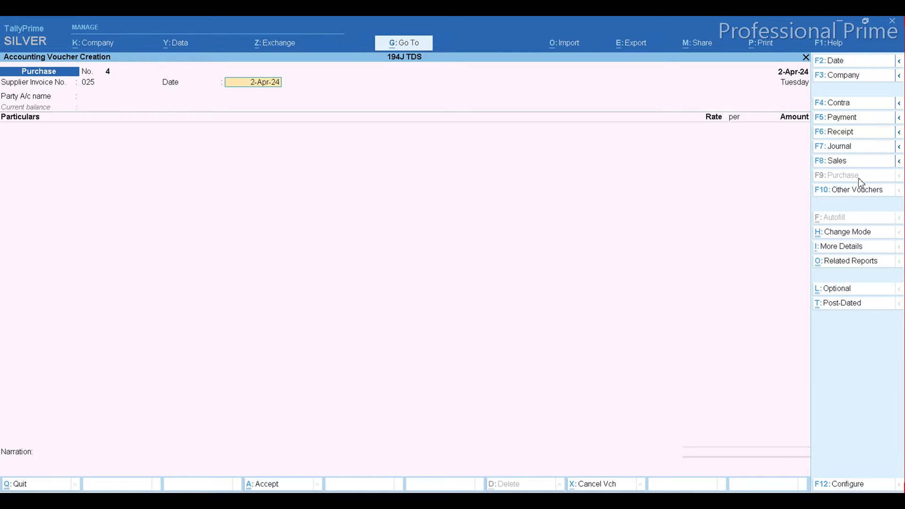
key("Return")
key("Down")
key("Return")
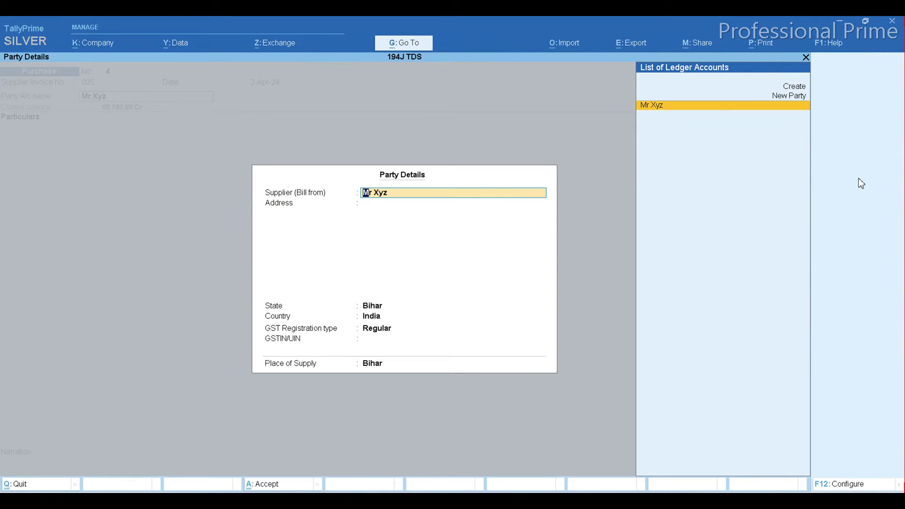
key("Return")
- Add the Legal Services ledger to purchase voucher 4 with a GST-inclusive amount of 29500
type("LE")
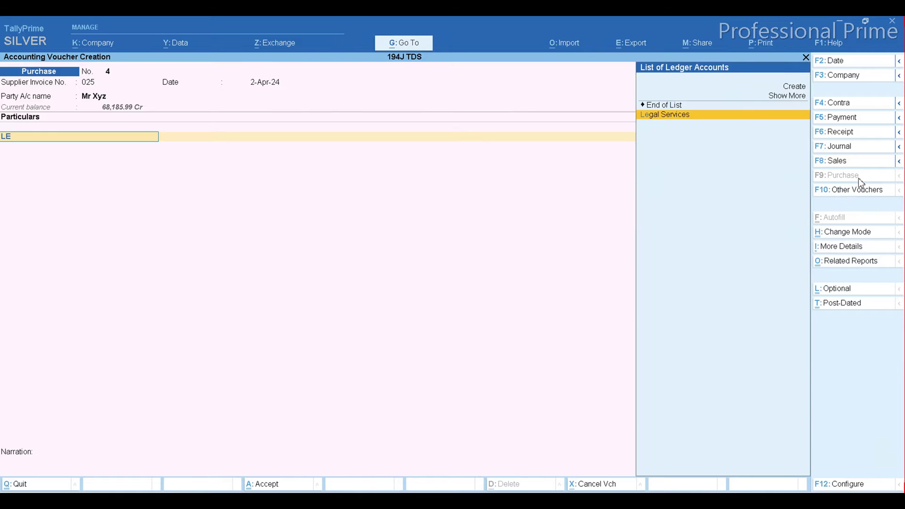
key("Return")
type("25000")
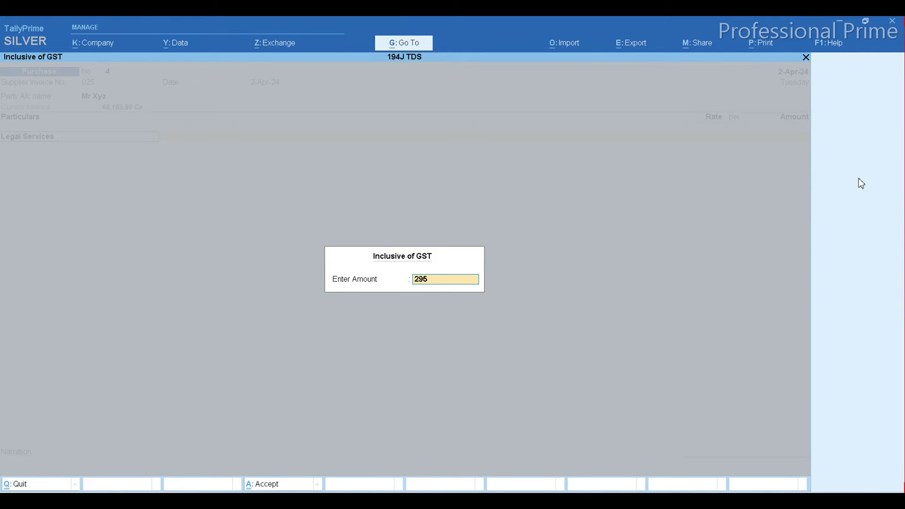
key("Return")
key("Return")
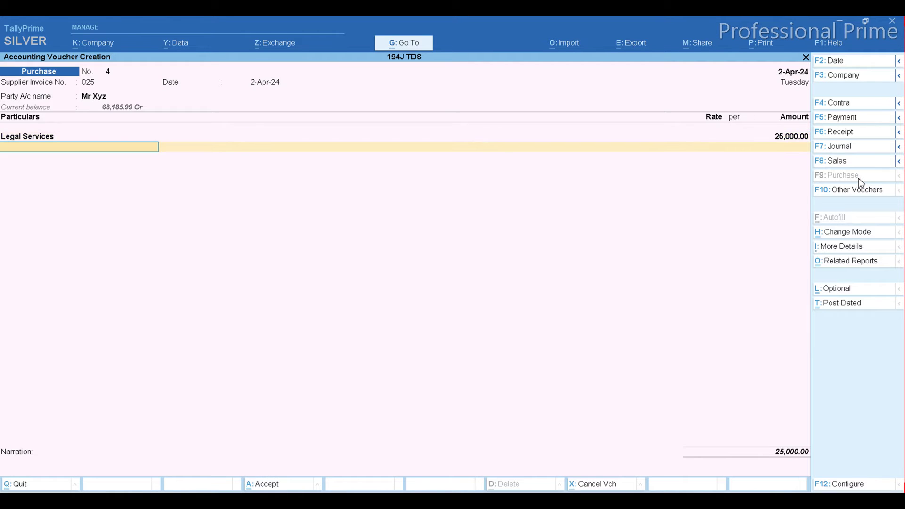
- Add the CGST and SGST ledgers to the voucher for invoice 025 with their calculated tax amounts
type("CG")
key("Return")
key("Return")
type("SG")
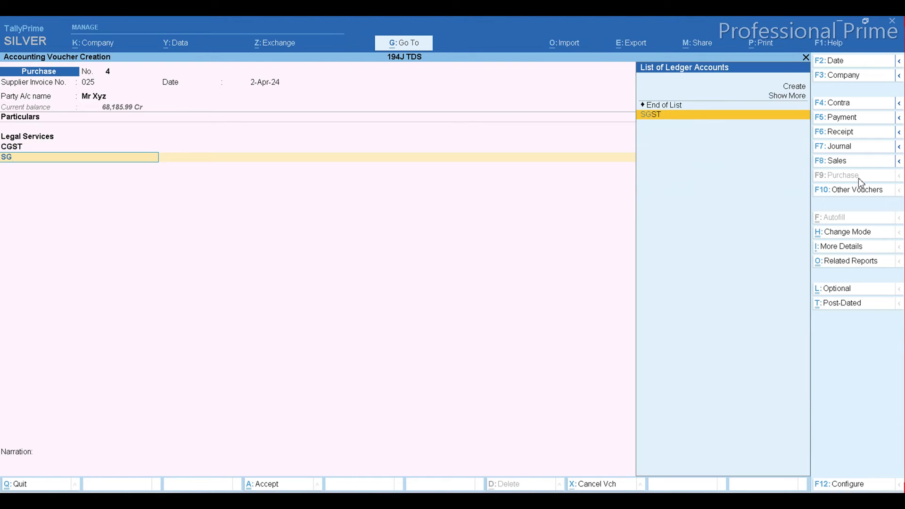
key("Return")
key("Return")
- Add the 194J TDS ledger to the voucher for invoice 025 with its calculated deduction
type("TDS")
key("Return")
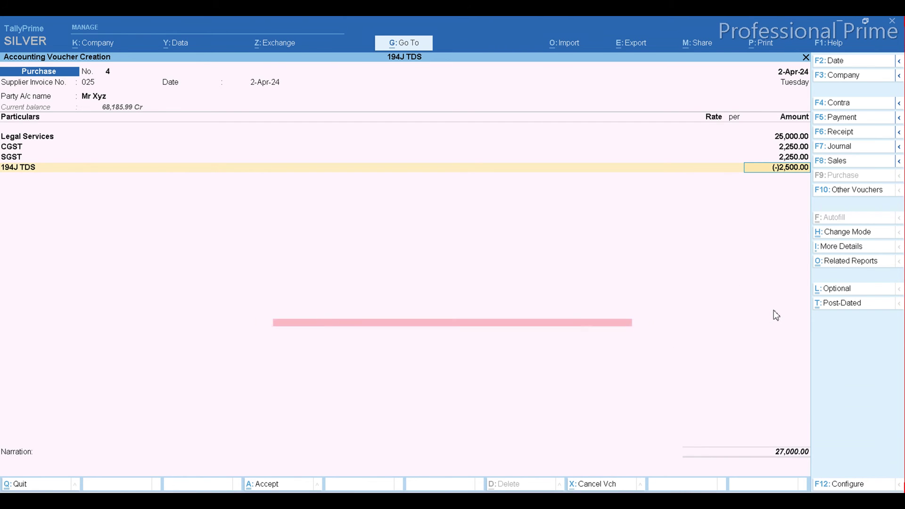
key("Return")
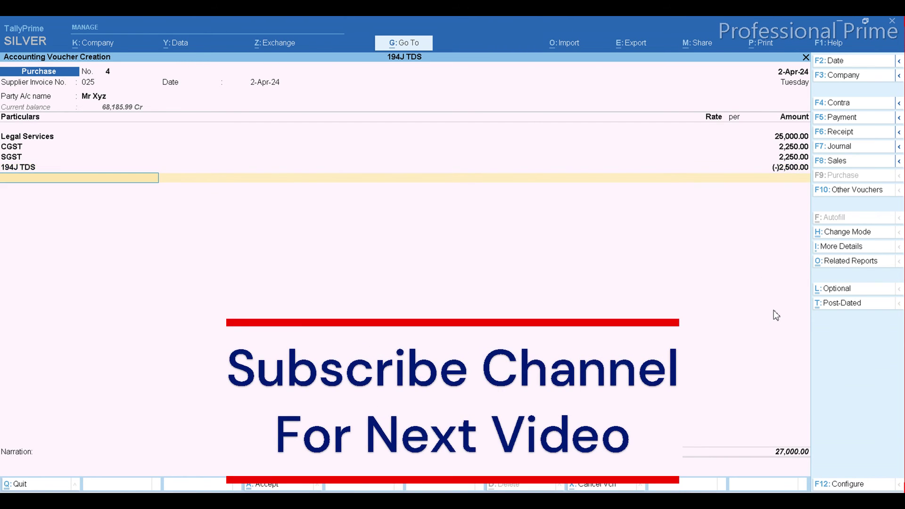
- End the ledger list and fill the supplier's bill-wise details with new references 025 for the invoice amount and the TDS
key("Return")
key("Return")
key("Return")
key("Return")
key("Return")
key("Return")
key("Return")
key("Return")
key("Return")
key("Return")
key("Return")
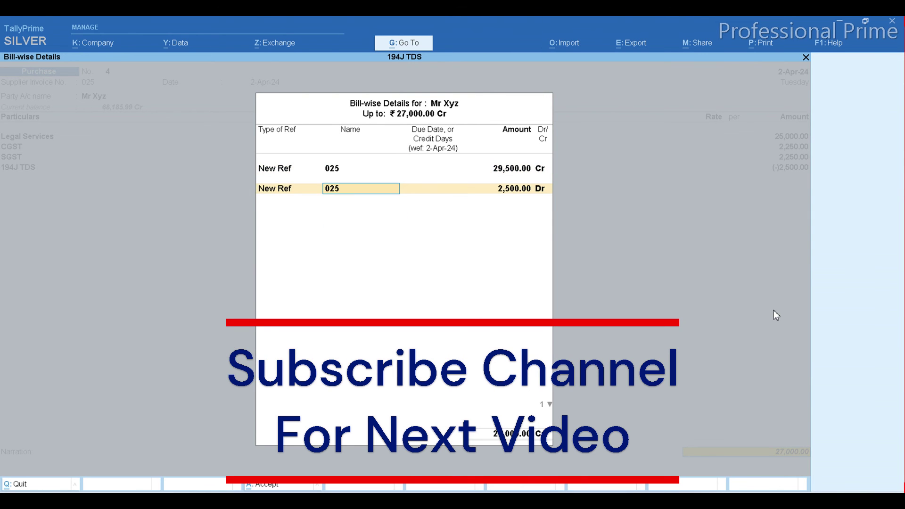